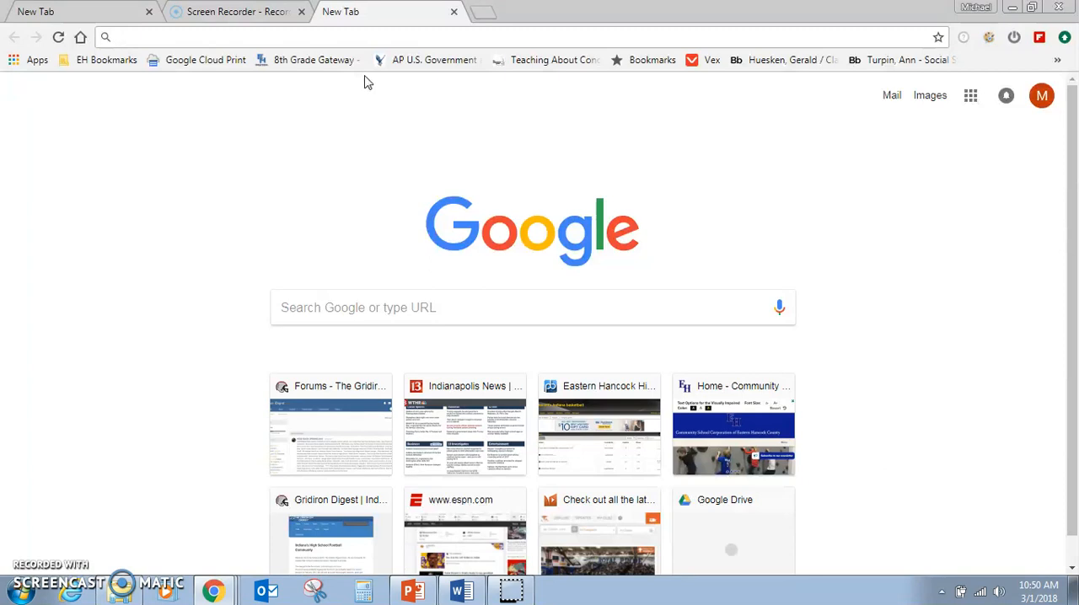
# Find Google Forms through a web search for "google forms", open it and create a blank form.
pyautogui.write('google forms')
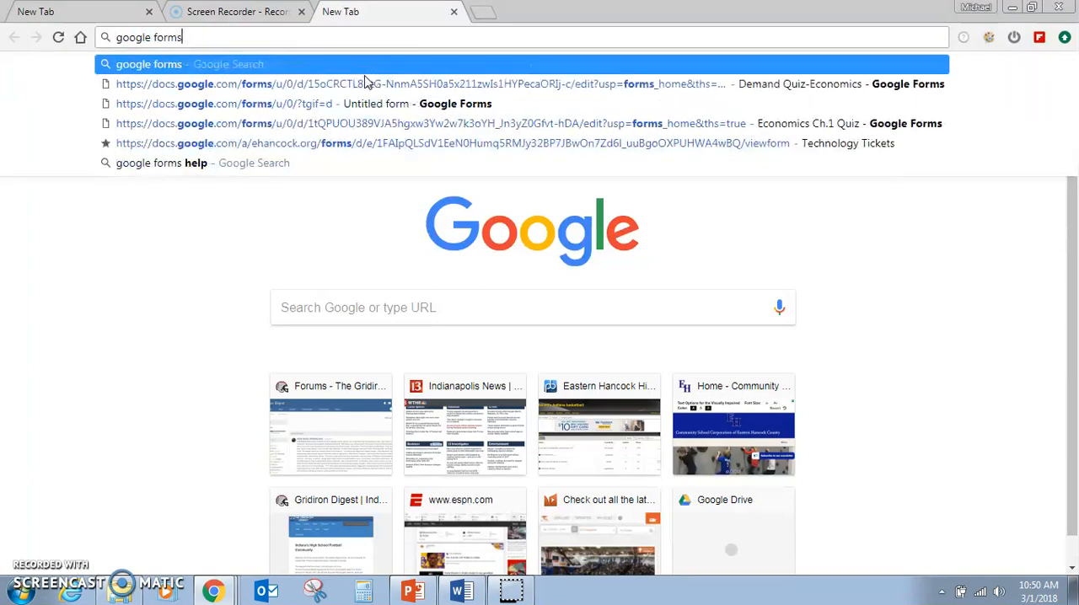
pyautogui.press('Return')
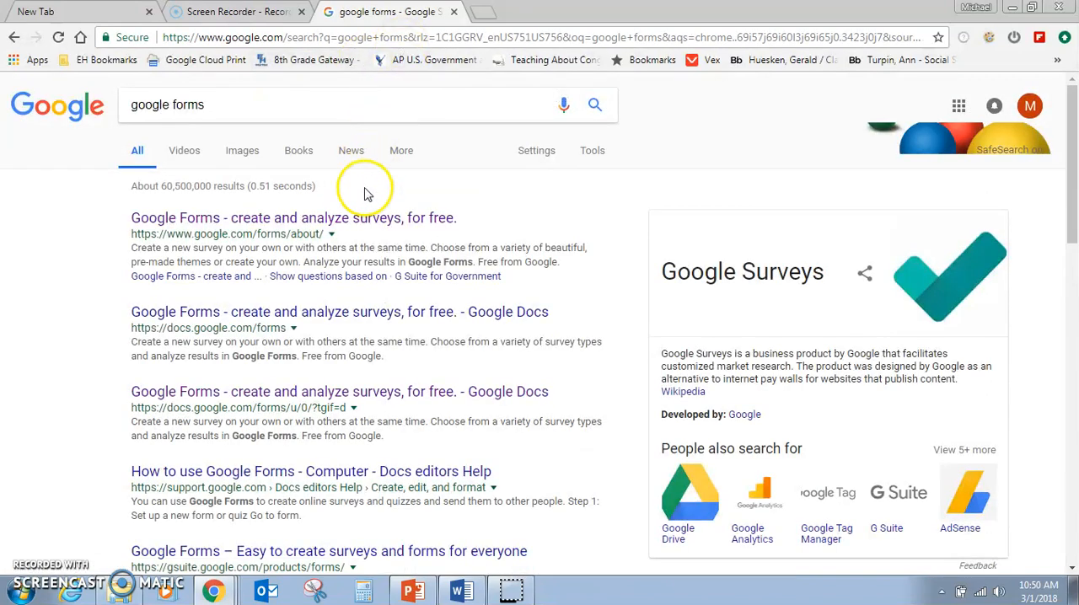
pyautogui.click(271, 219)
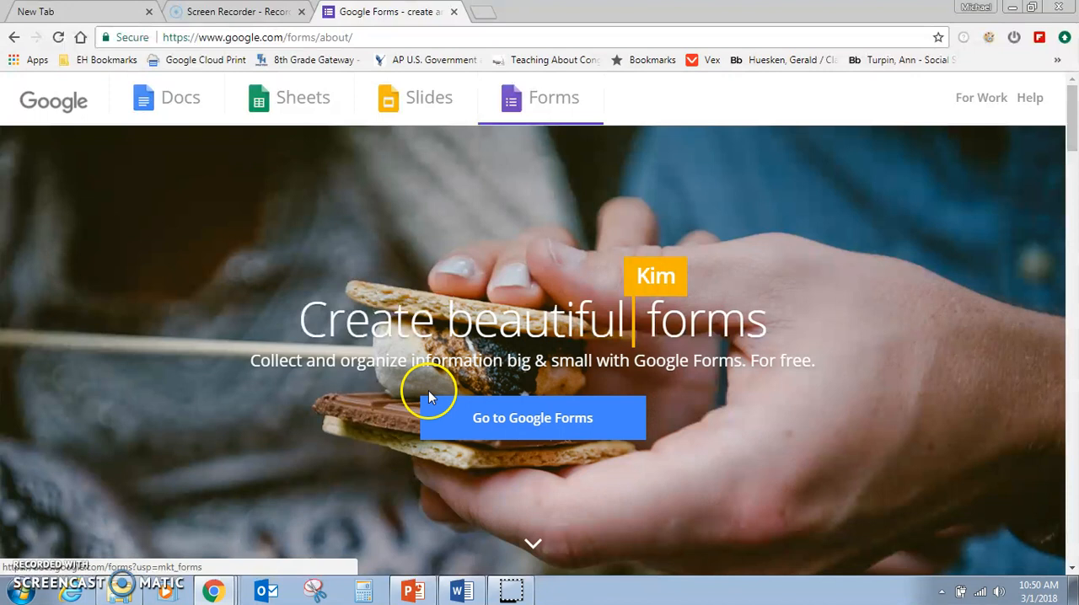
pyautogui.click(538, 422)
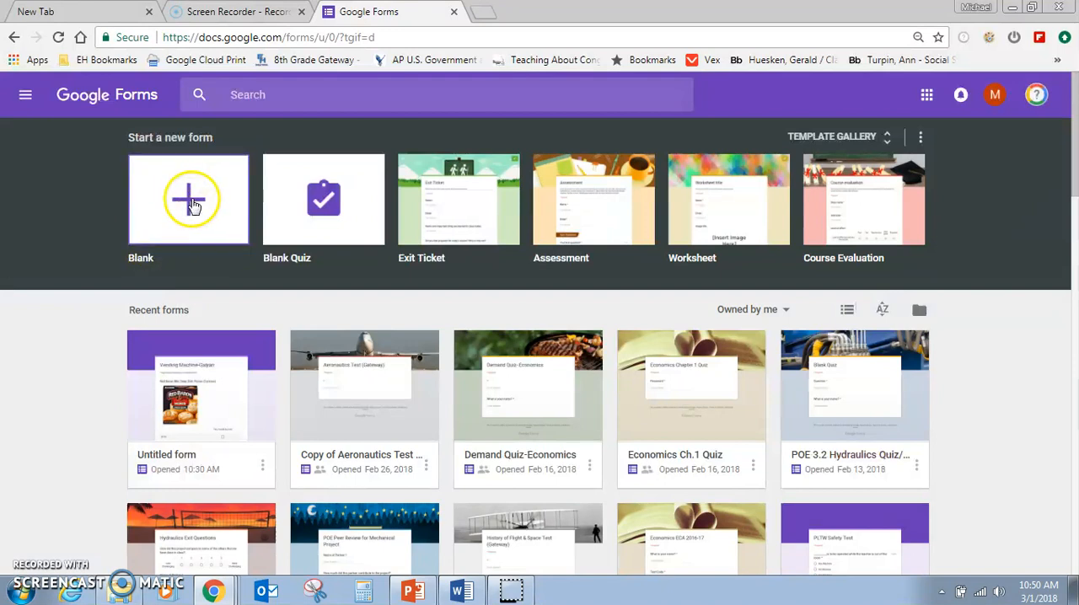
pyautogui.click(193, 206)
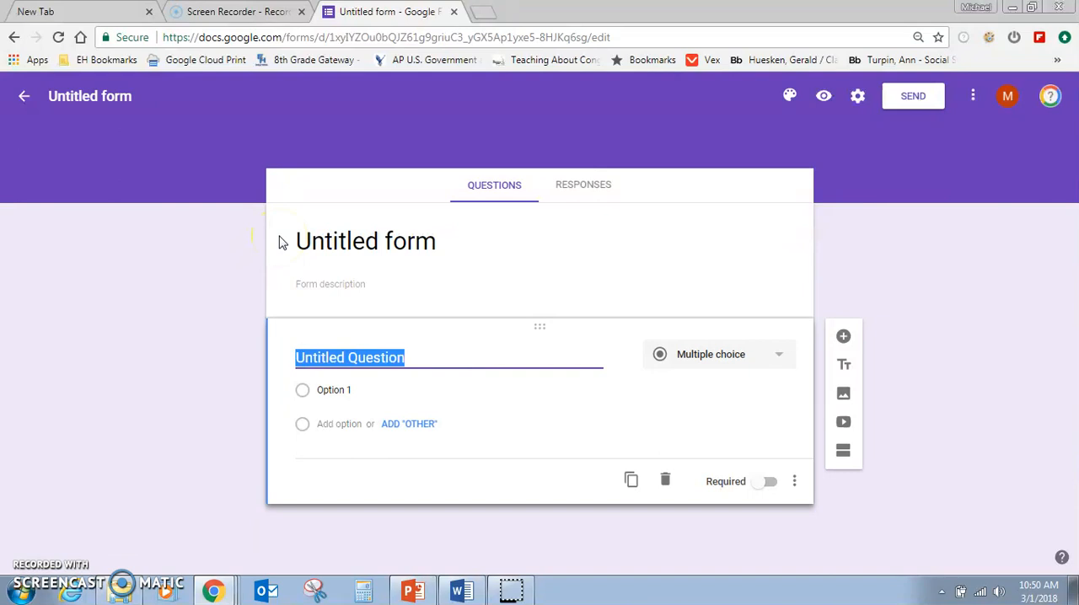
# Title the form "Vending Machine Project-" followed by the teacher's surname.
pyautogui.click(371, 242)
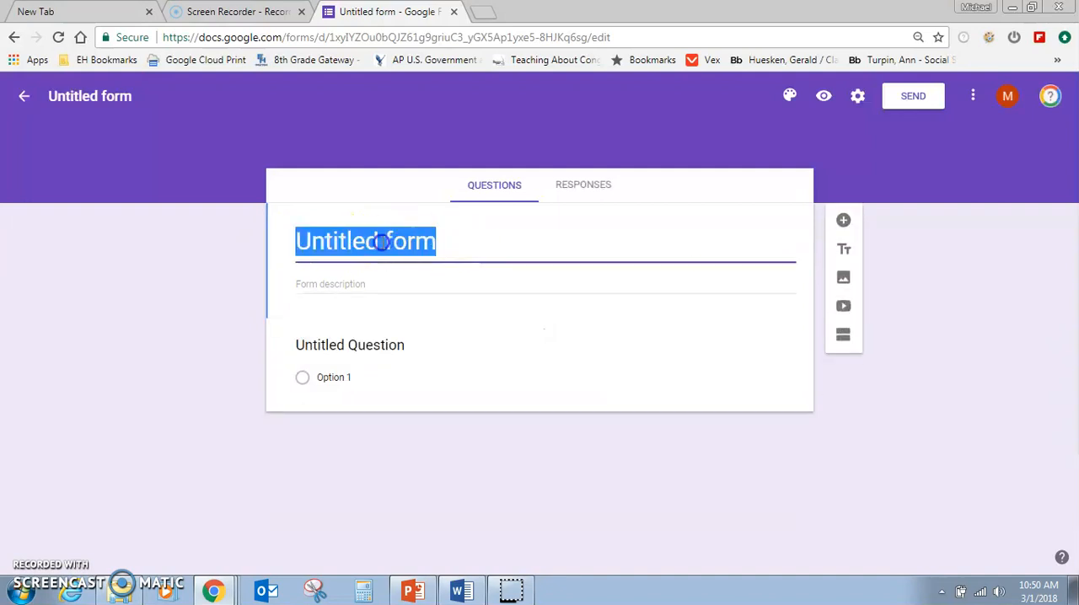
pyautogui.write('V')
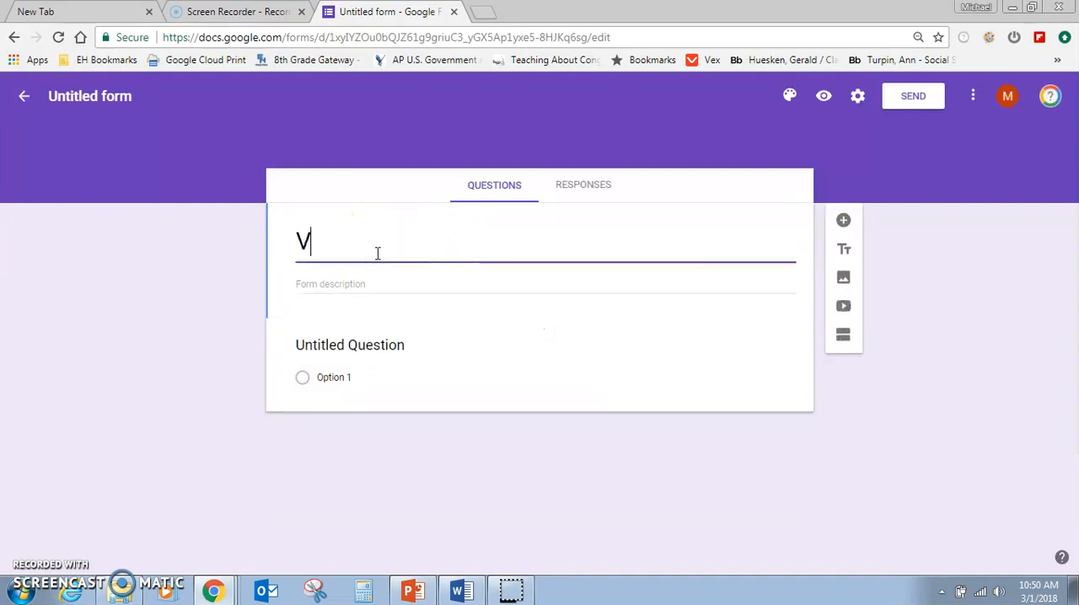
pyautogui.write('ending Ma')
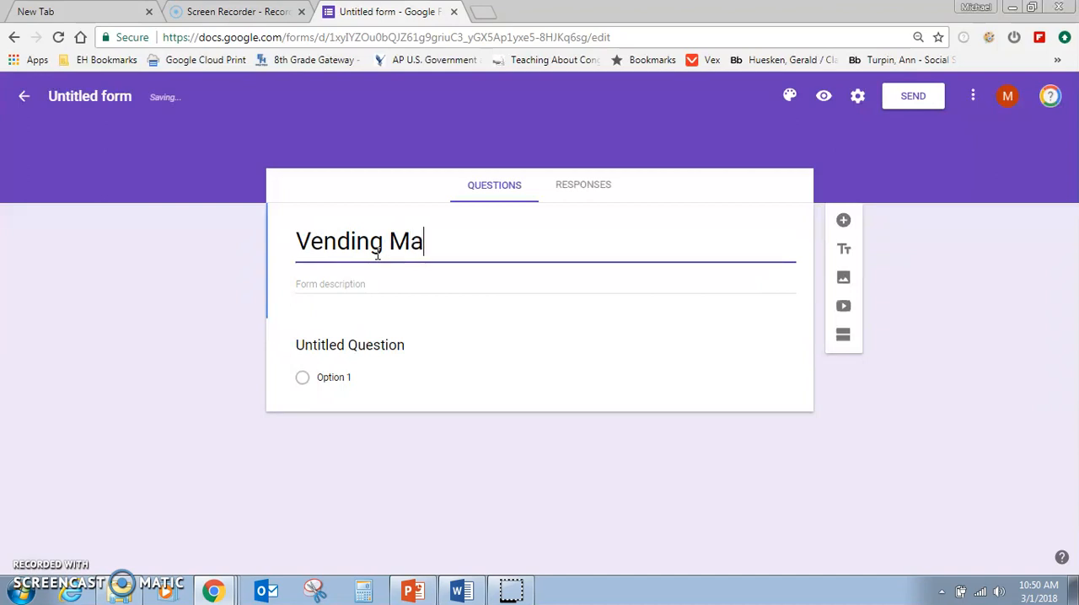
pyautogui.write('chine Project')
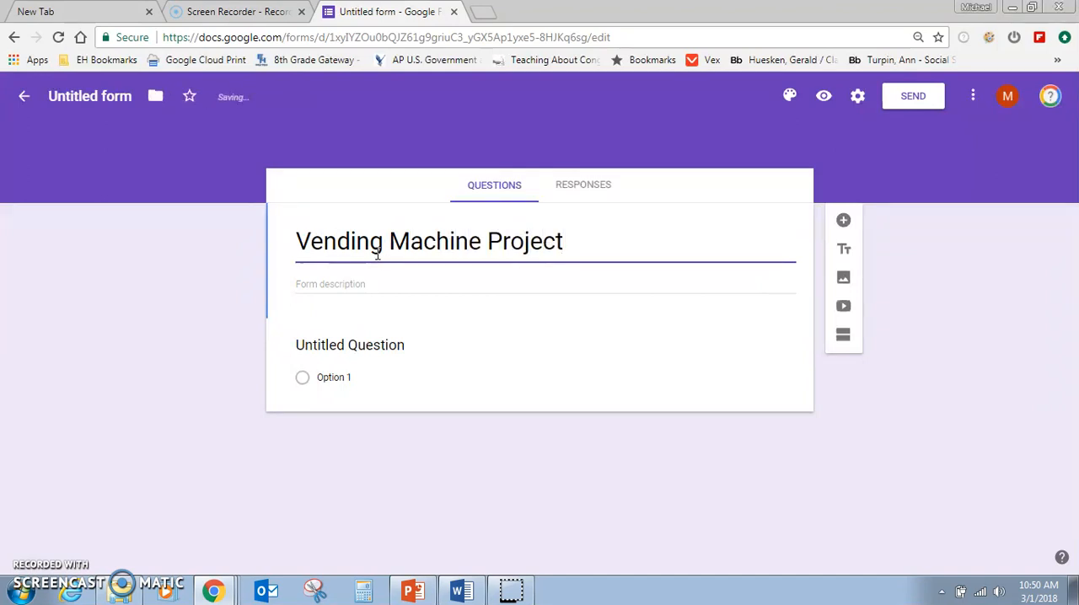
pyautogui.write('-Galyan')
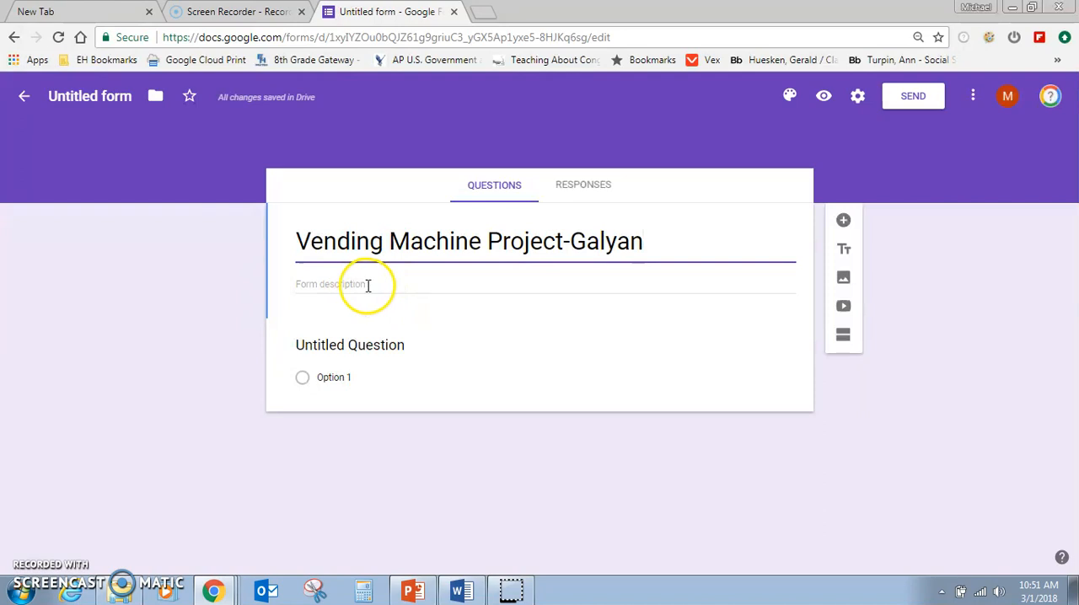
# Enter the form description "This is how many you would buy at each week at this price.".
pyautogui.click(367, 285)
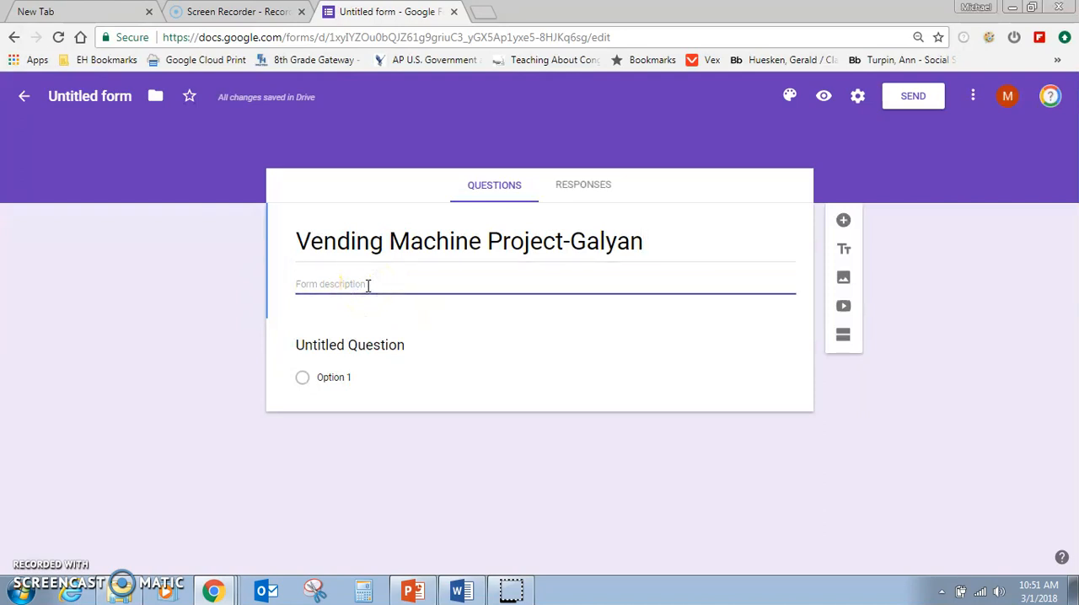
pyautogui.write('This is how m')
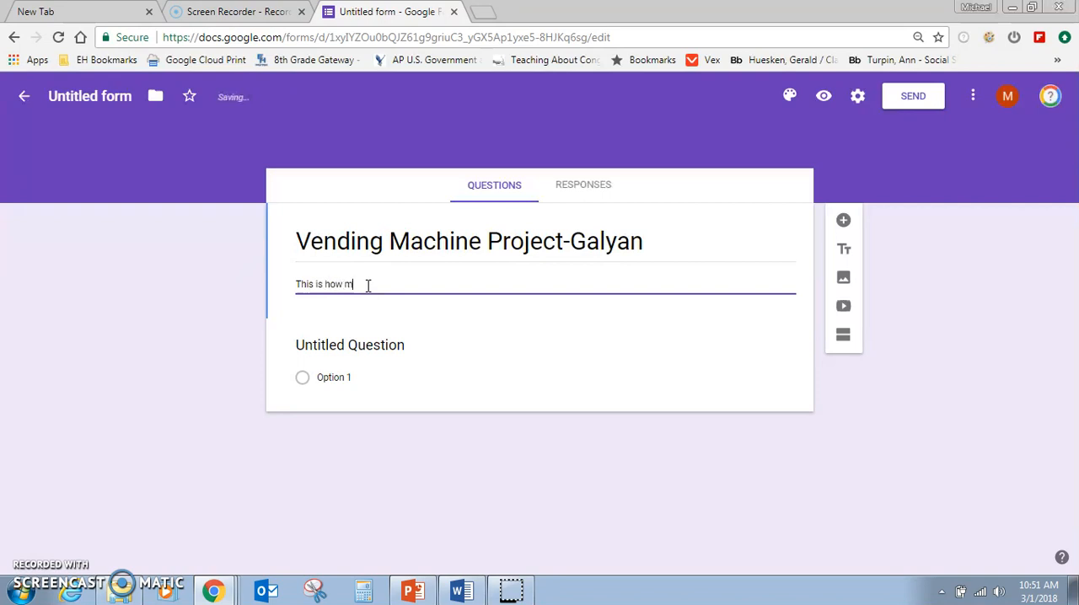
pyautogui.write('any you would buy at each week')
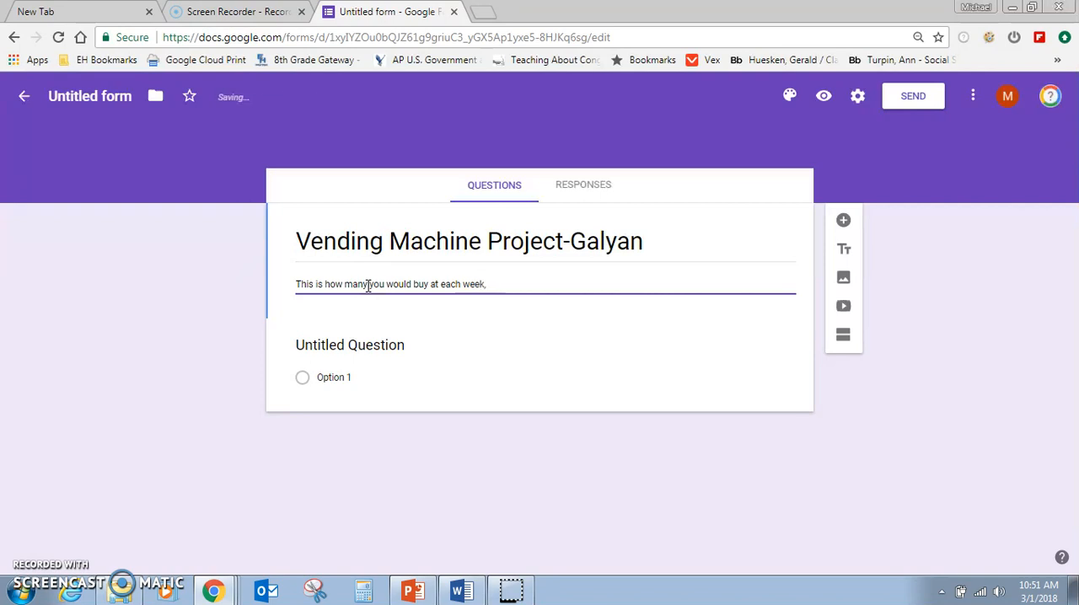
pyautogui.write(' at this price')
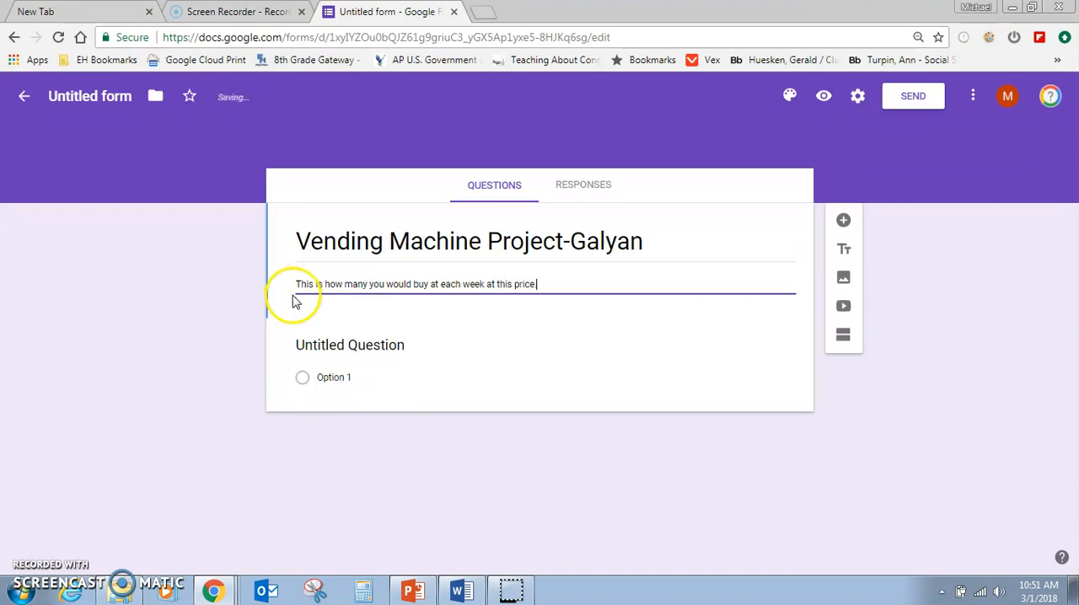
# Replace the first question's title with "Red Baron Mini Pizzas (2ct)".
pyautogui.click(386, 347)
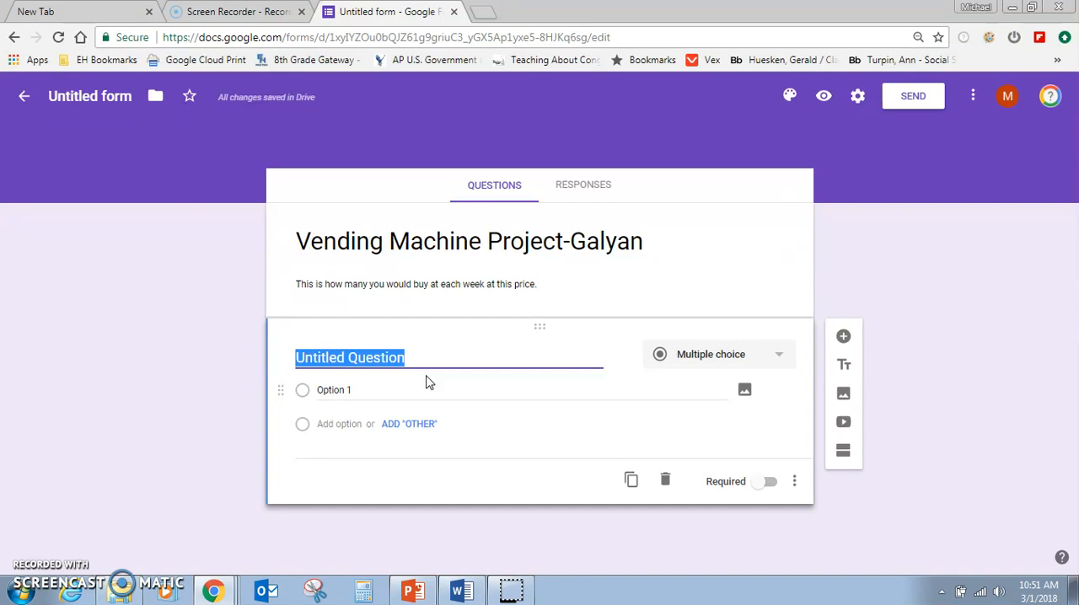
pyautogui.write('Red Baron Mini ')
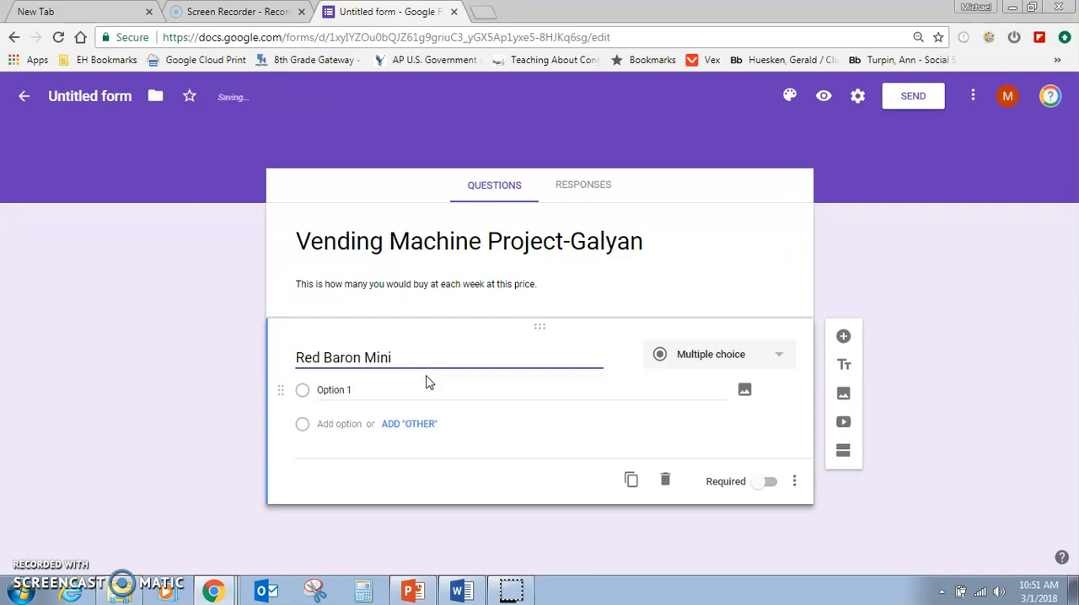
pyautogui.write('Pizzas (2ct')
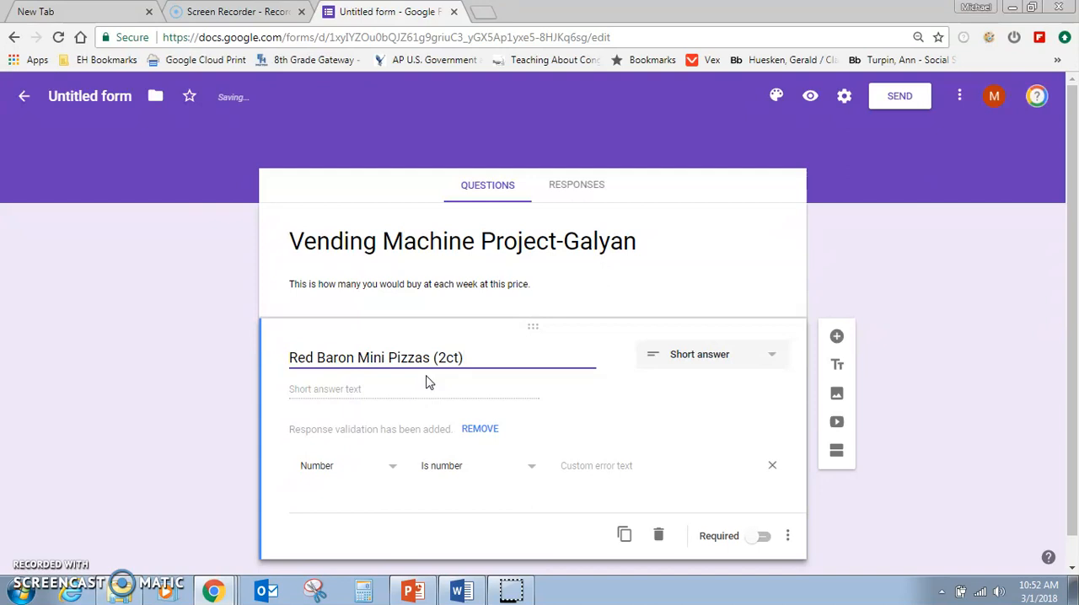
pyautogui.click(484, 380)
pyautogui.moveTo(625, 362)
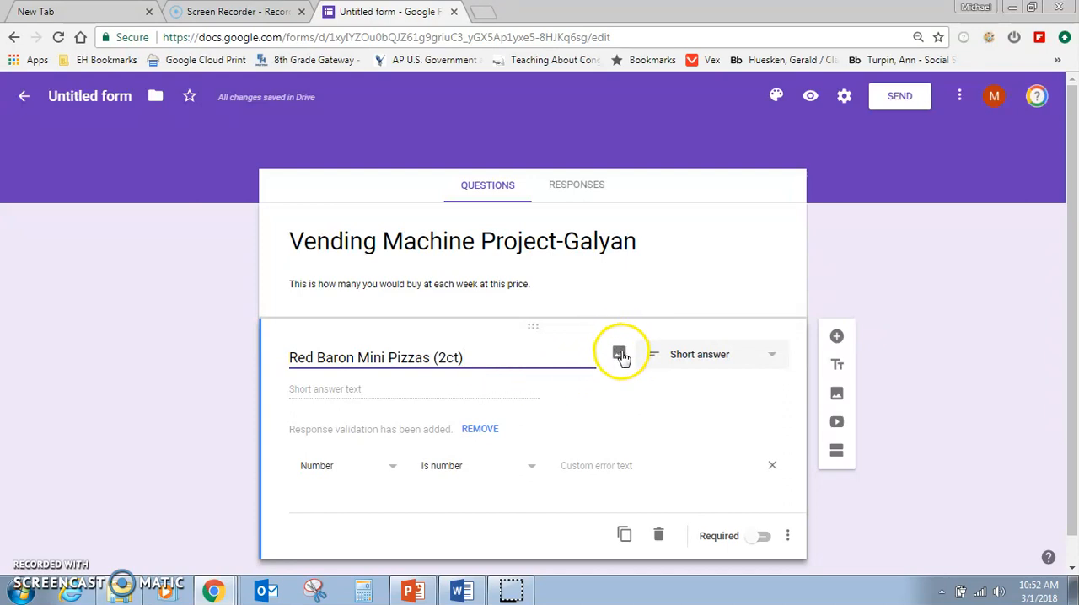
# Run a Google image search for "red baron mini pizza" in a new browser tab.
pyautogui.click(486, 17)
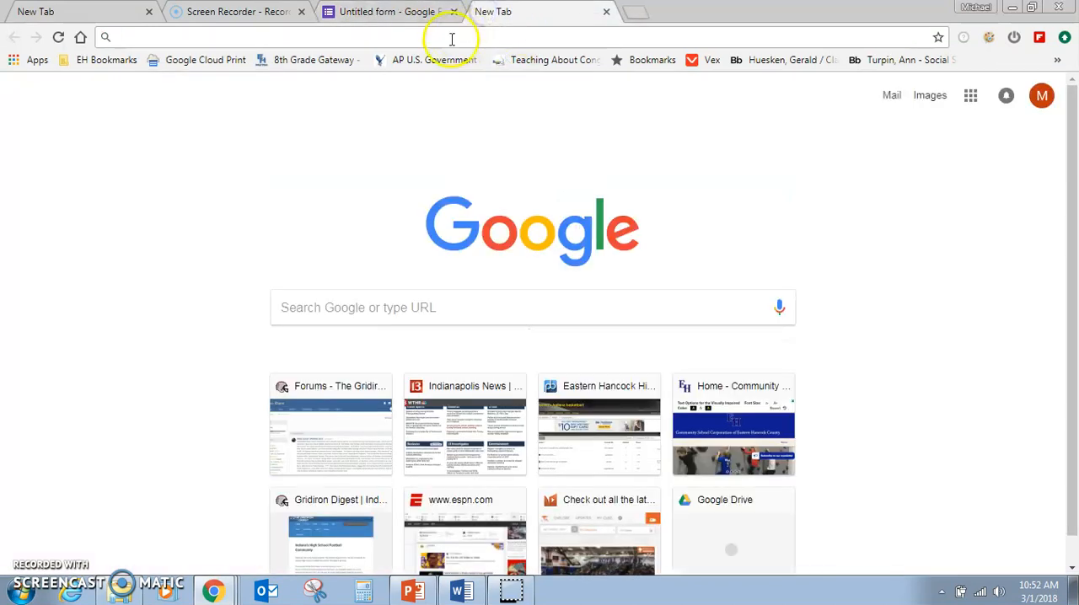
pyautogui.write('red ba')
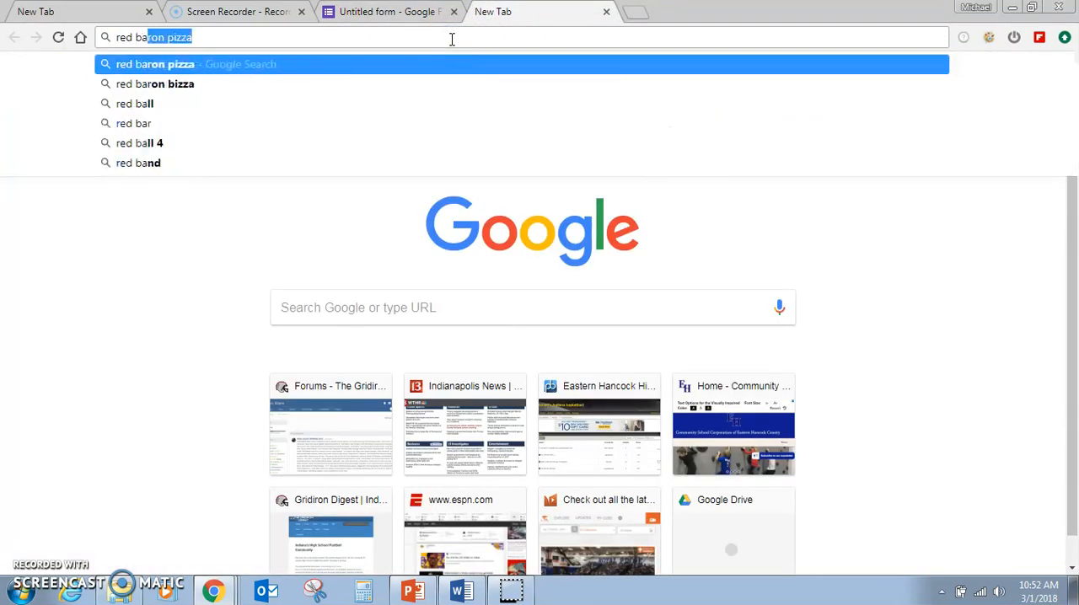
pyautogui.write('ron mini piz')
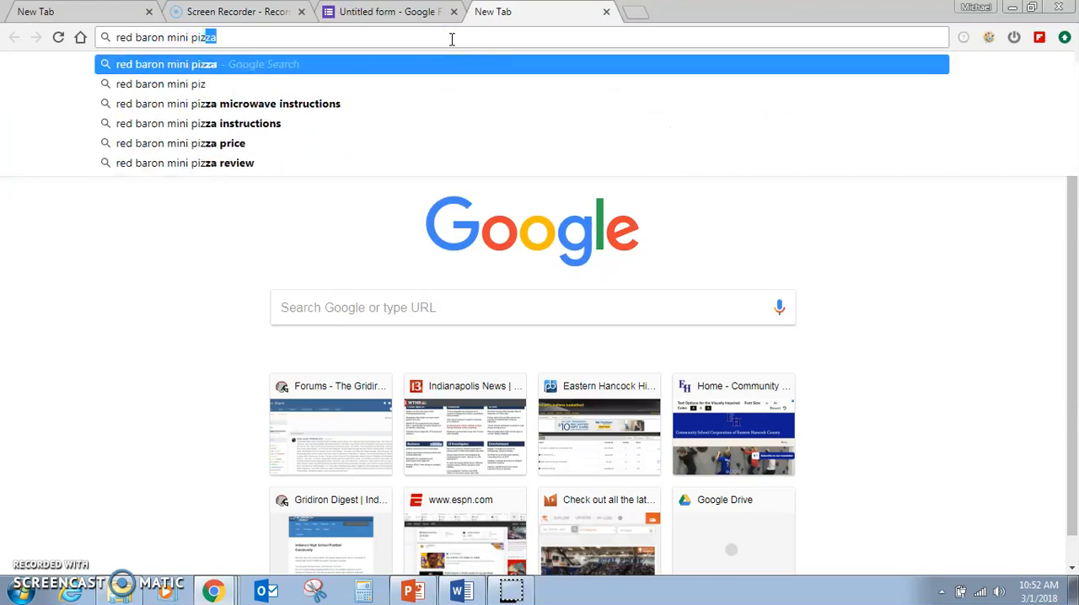
pyautogui.press('Return')
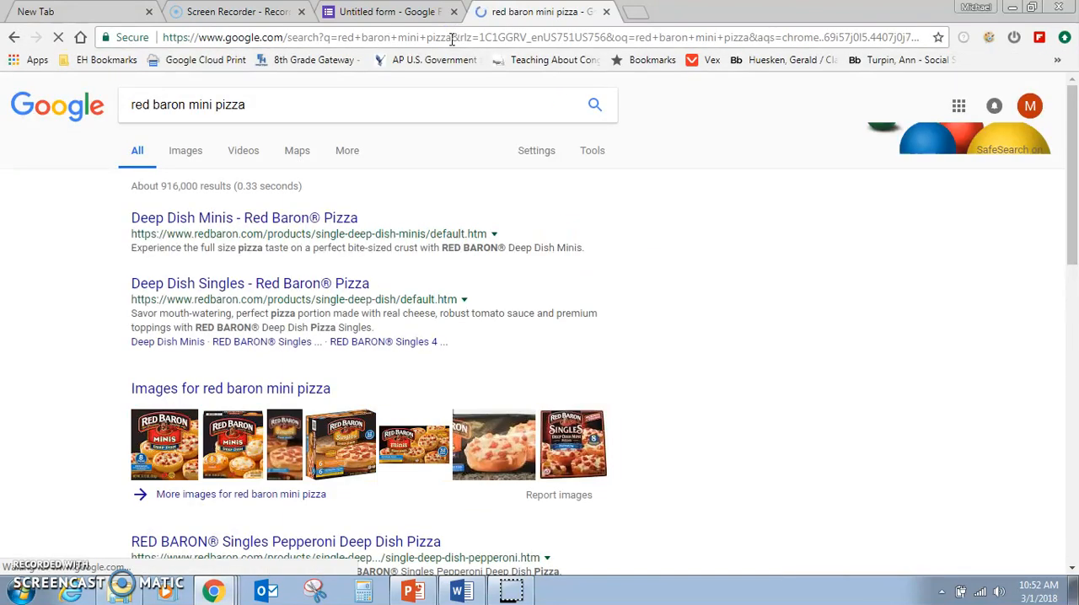
pyautogui.click(187, 152)
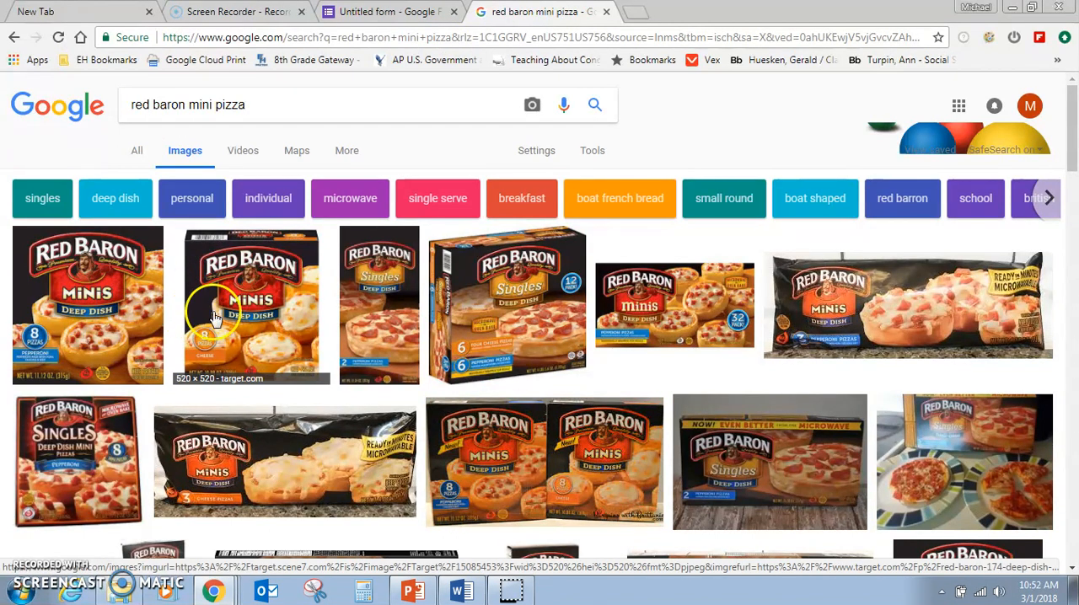
# Save the Red Baron Minis Deep Dish cheese box picture to Downloads as a JPEG named "pizza".
pyautogui.click(244, 316)
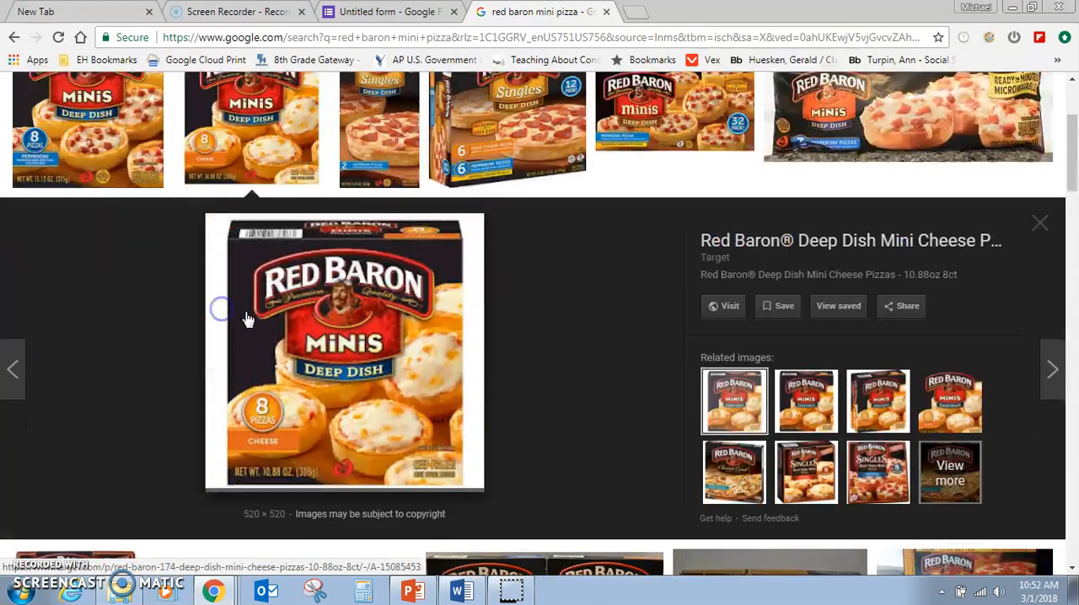
pyautogui.rightClick(354, 346)
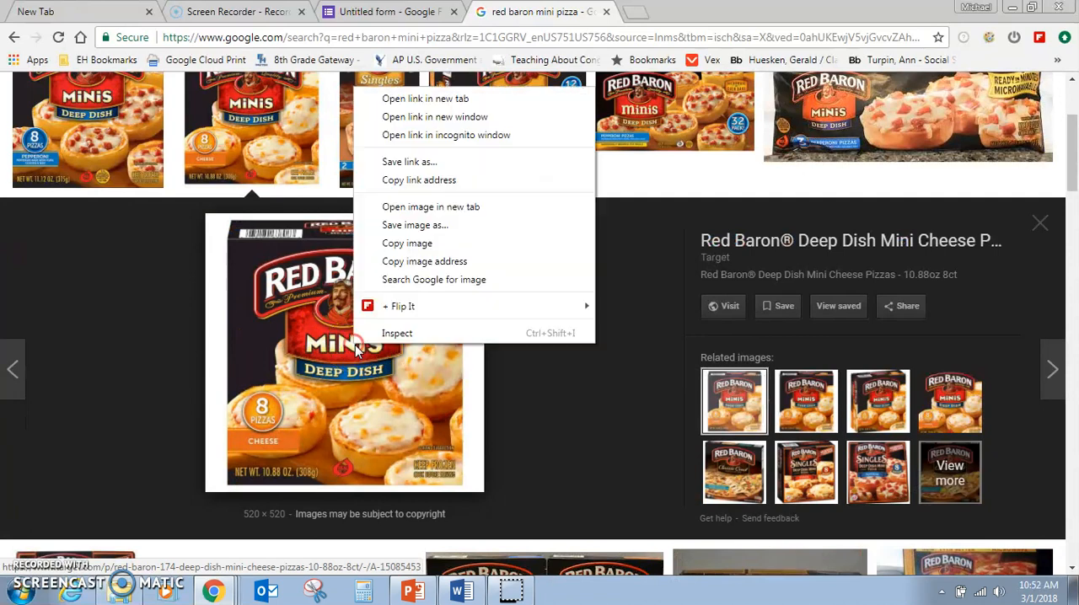
pyautogui.click(415, 225)
pyautogui.write('pizza')
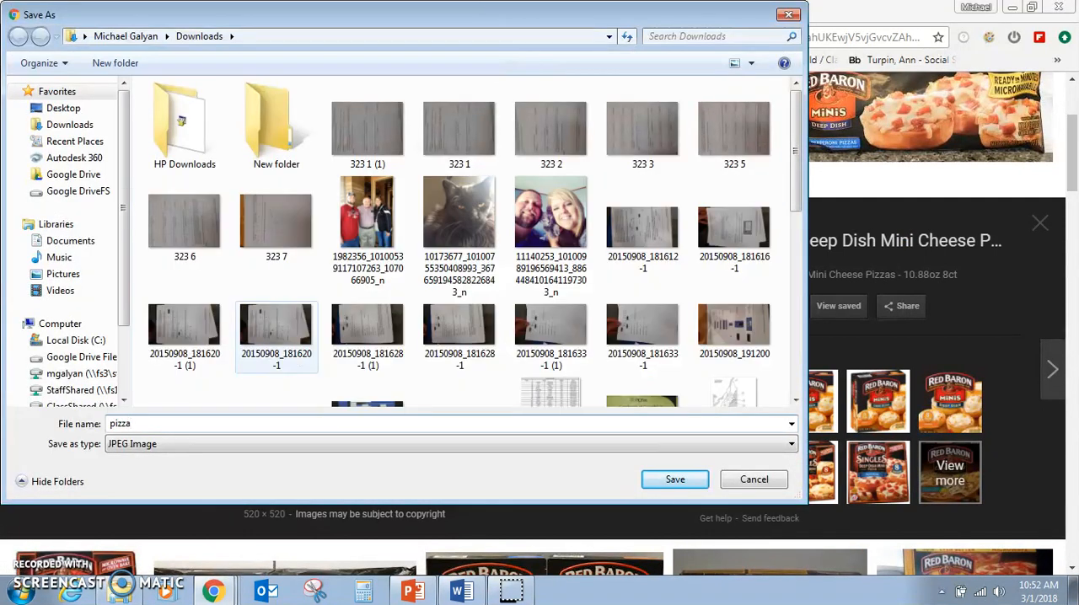
pyautogui.press('Return')
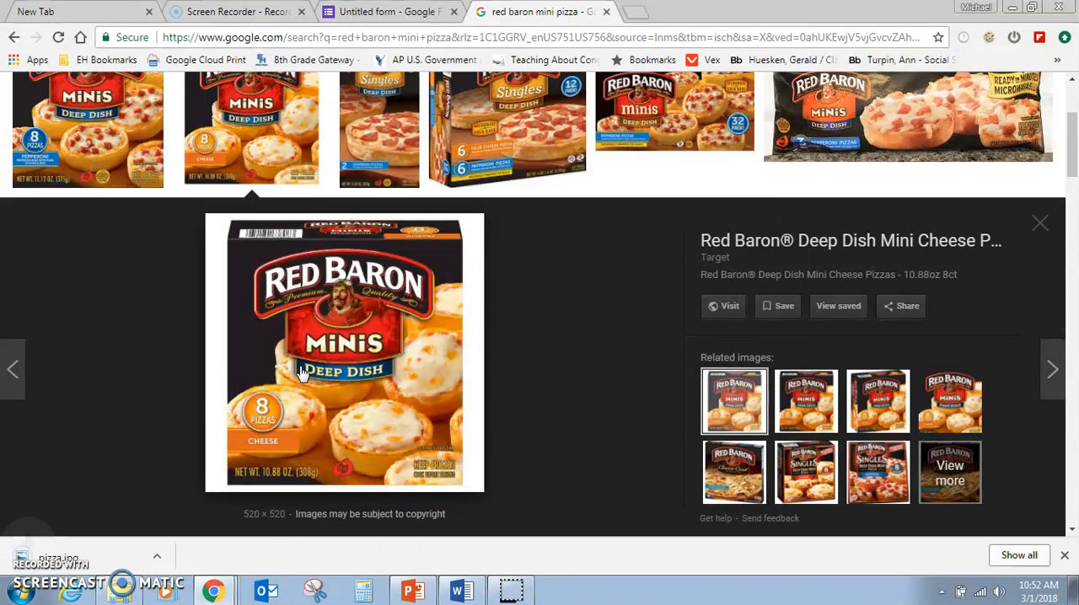
# Return to the form and upload the downloaded "pizza" image into the Red Baron question.
pyautogui.click(383, 13)
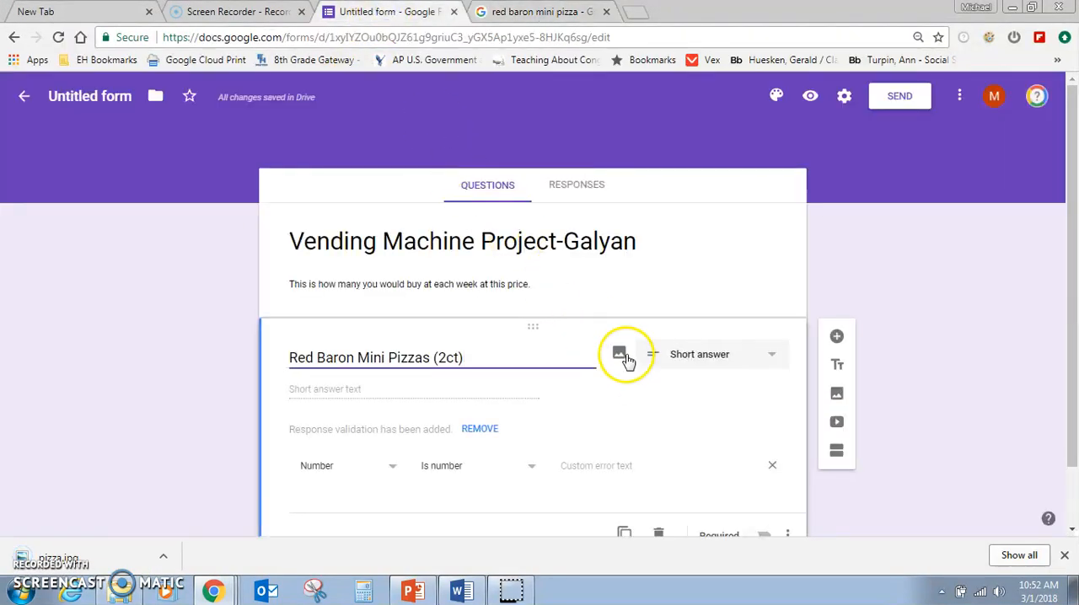
pyautogui.click(620, 355)
pyautogui.click(548, 342)
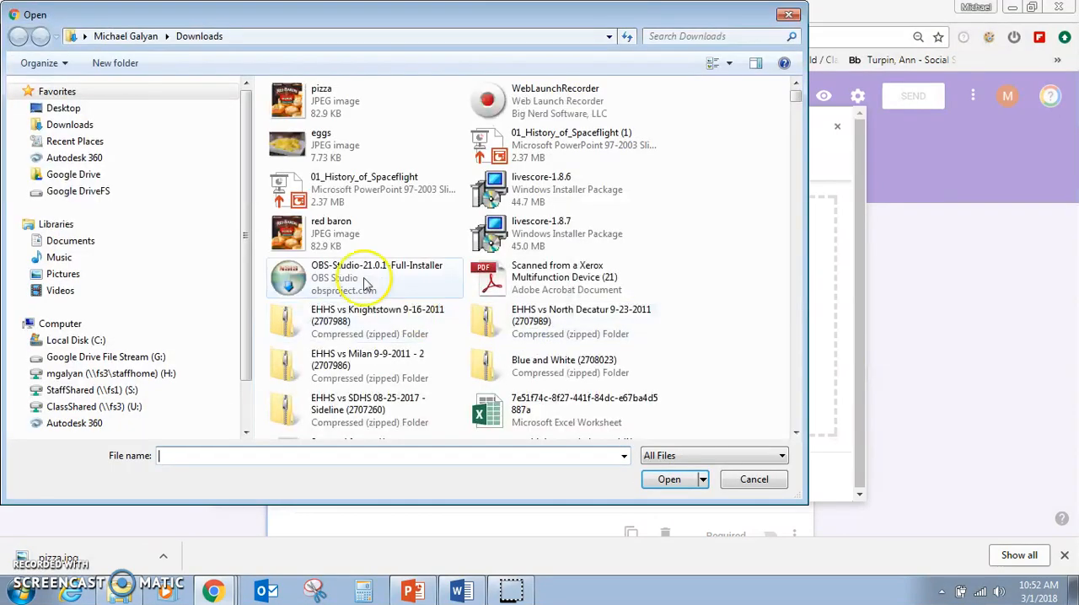
pyautogui.click(333, 97)
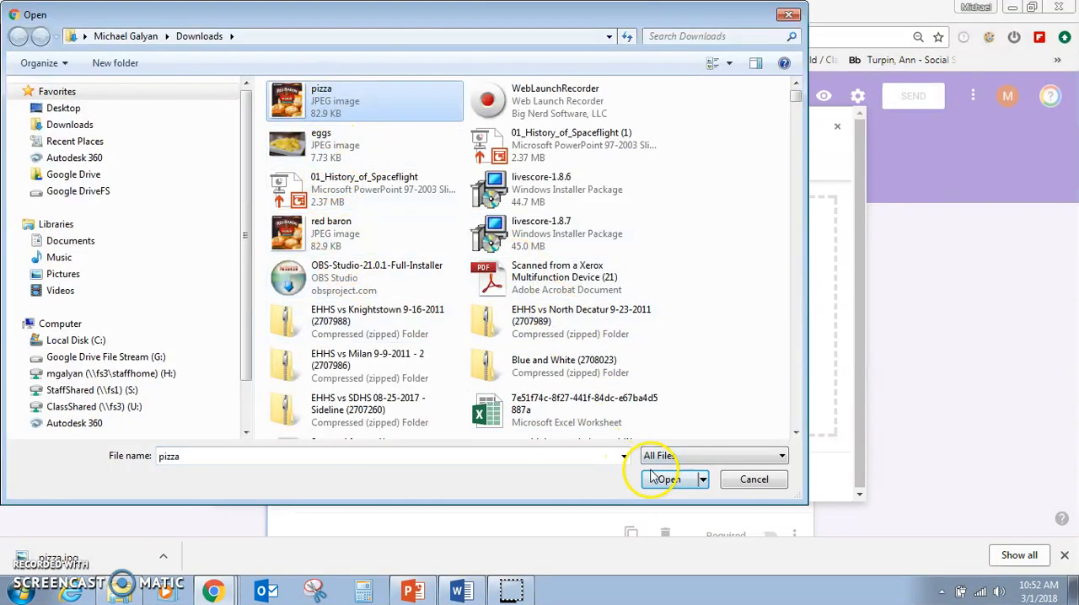
pyautogui.click(662, 479)
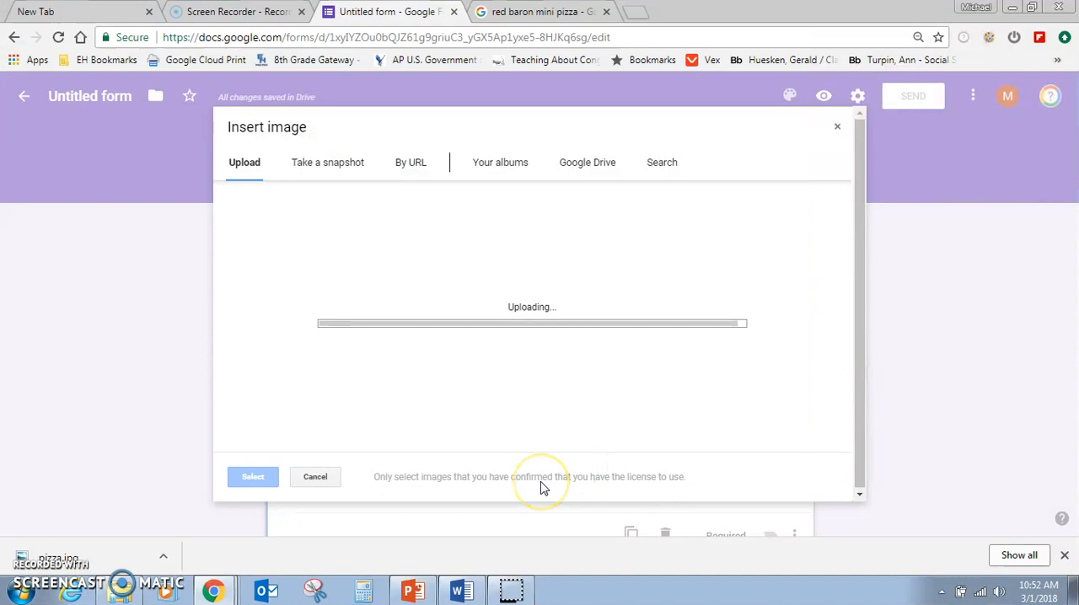
# Add the word "Cheese" before "Pizzas" in the title of the Red Baron question.
pyautogui.scroll(-3, 552, 418)
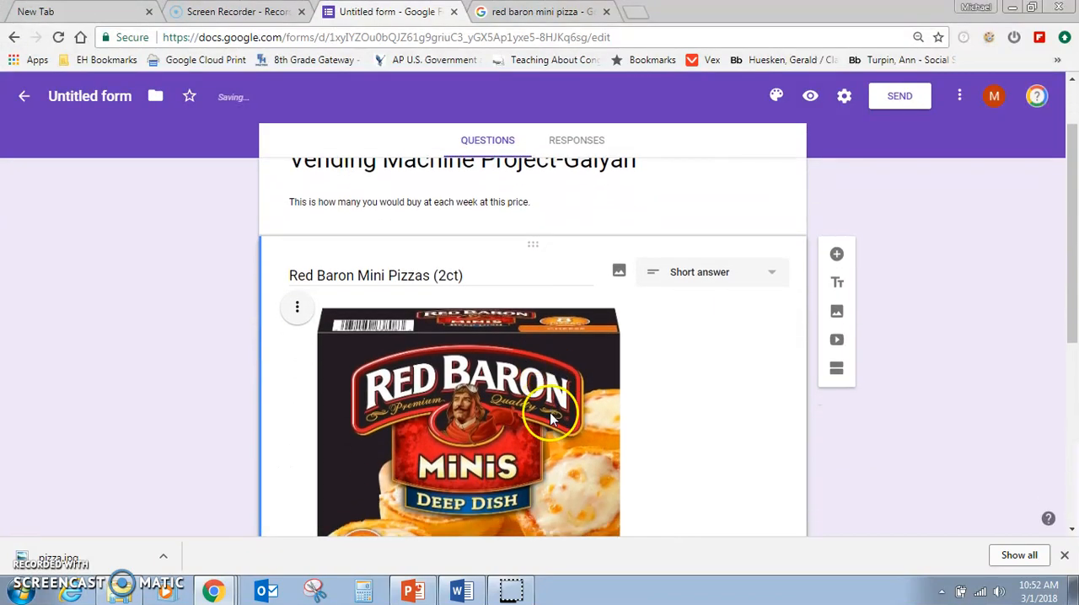
pyautogui.scroll(2, 552, 419)
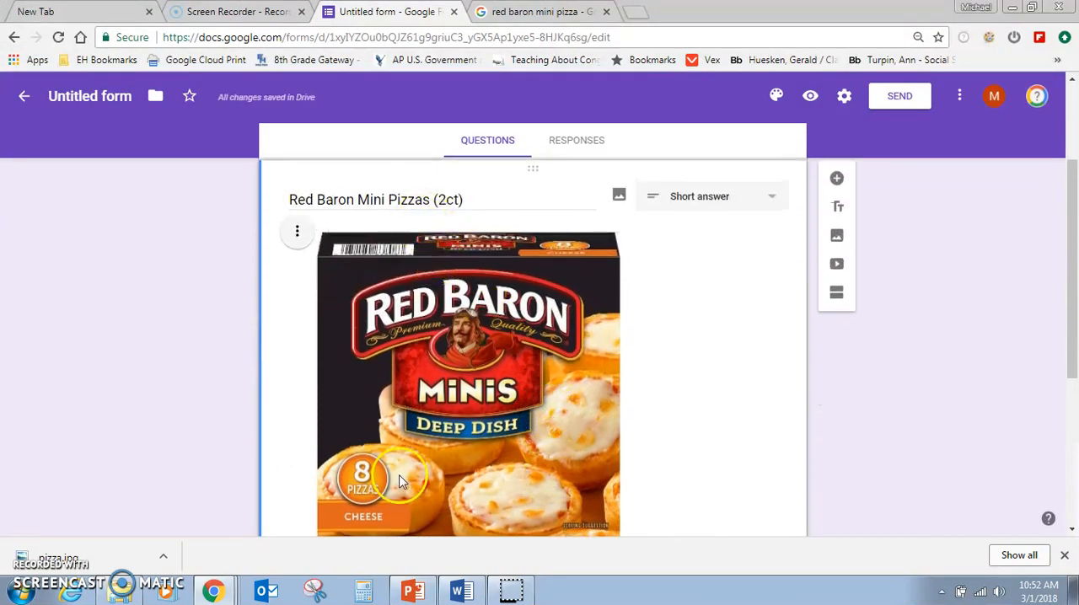
pyautogui.tripleClick(386, 202)
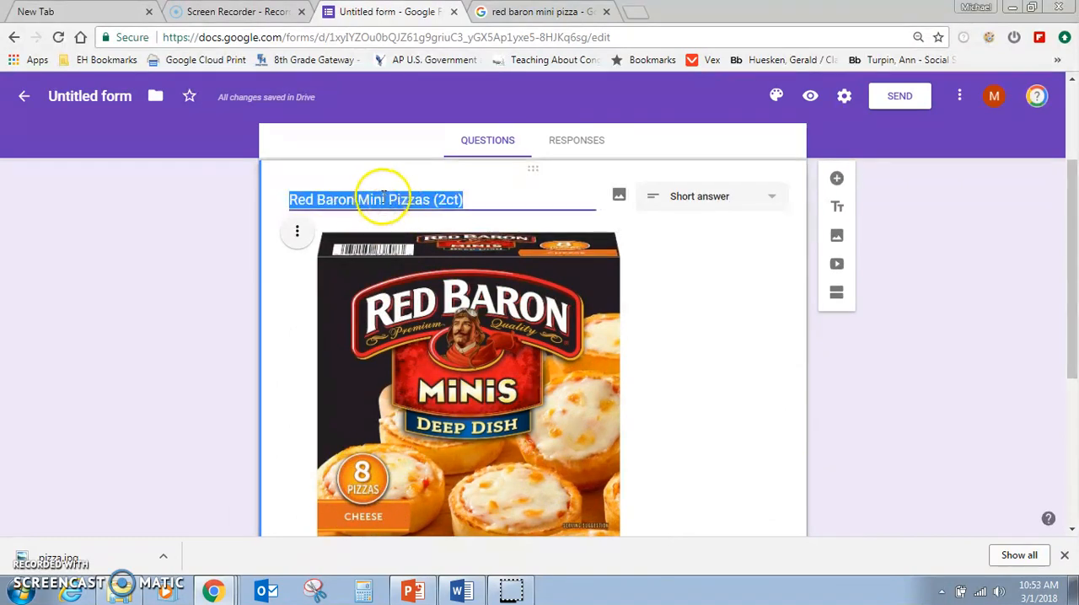
pyautogui.click(381, 200)
pyautogui.write('Cheese')
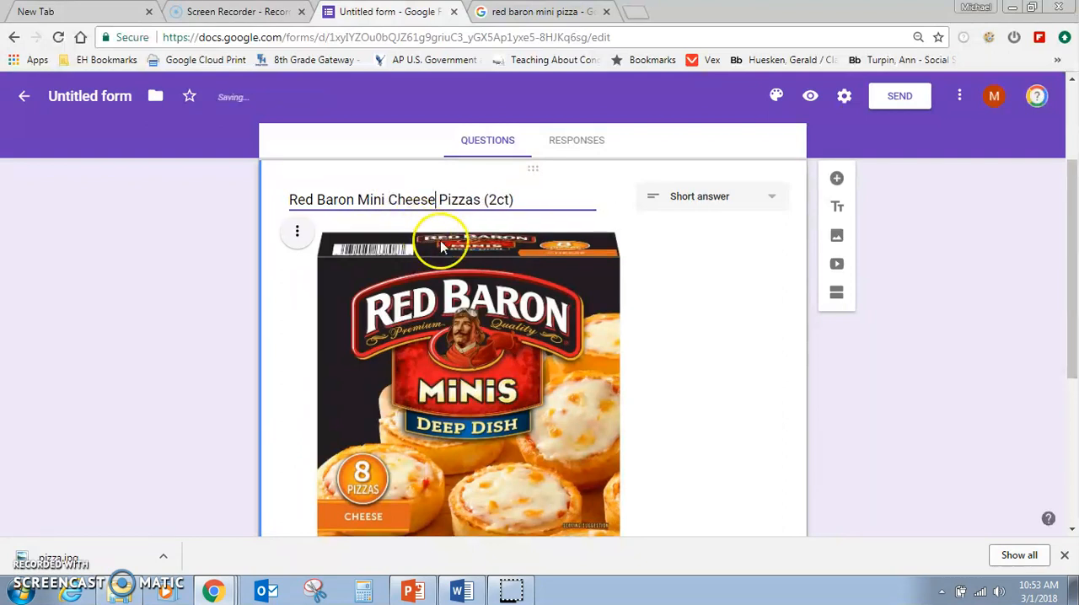
# Change the Red Baron question's type from short answer to Checkbox grid.
pyautogui.scroll(-1, 451, 291)
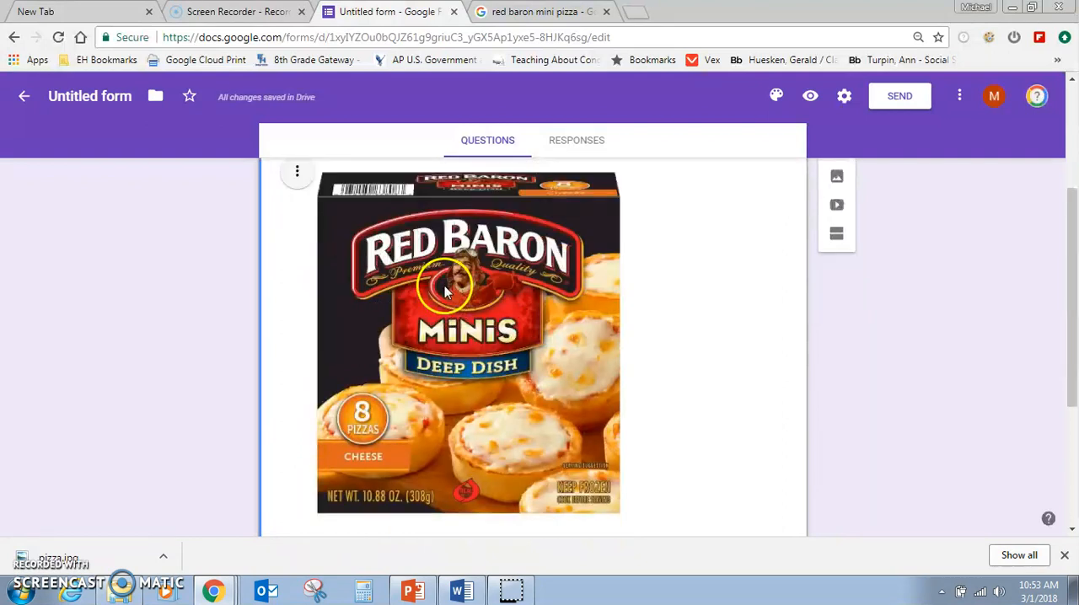
pyautogui.scroll(1, 453, 299)
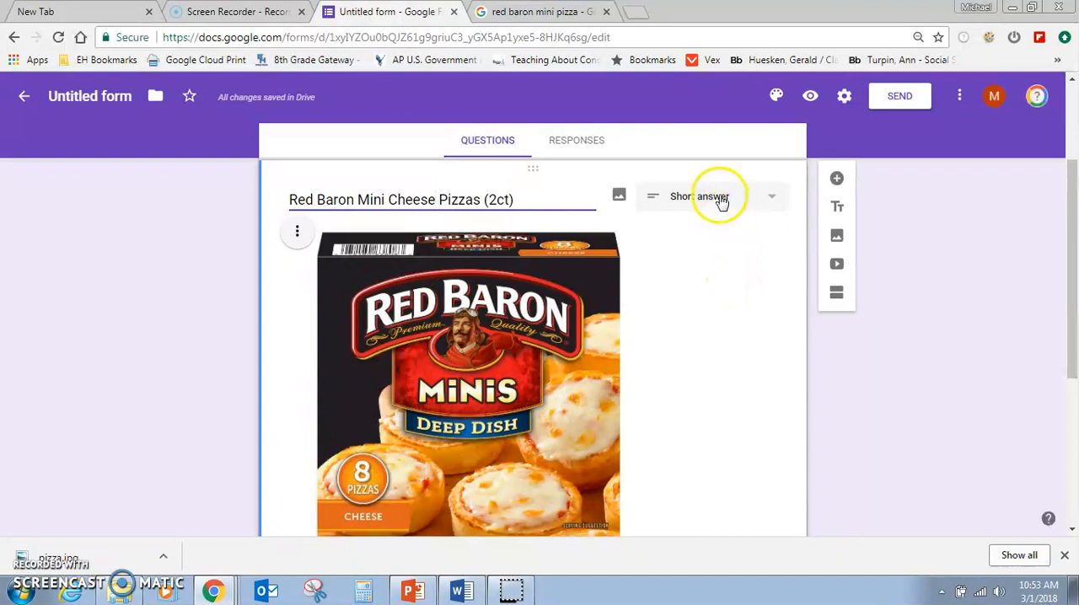
pyautogui.click(771, 199)
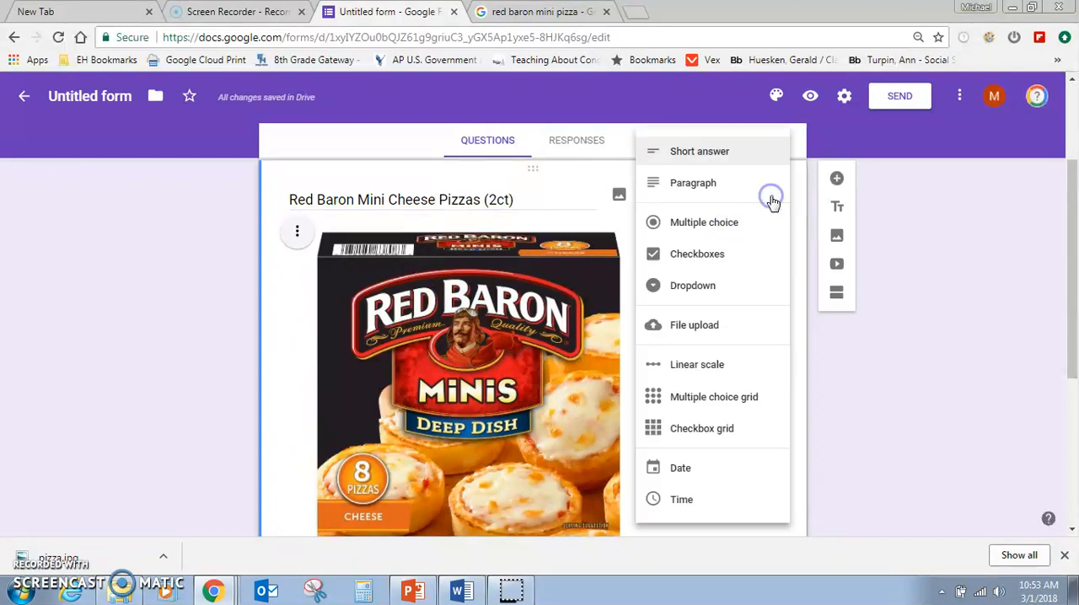
pyautogui.click(698, 430)
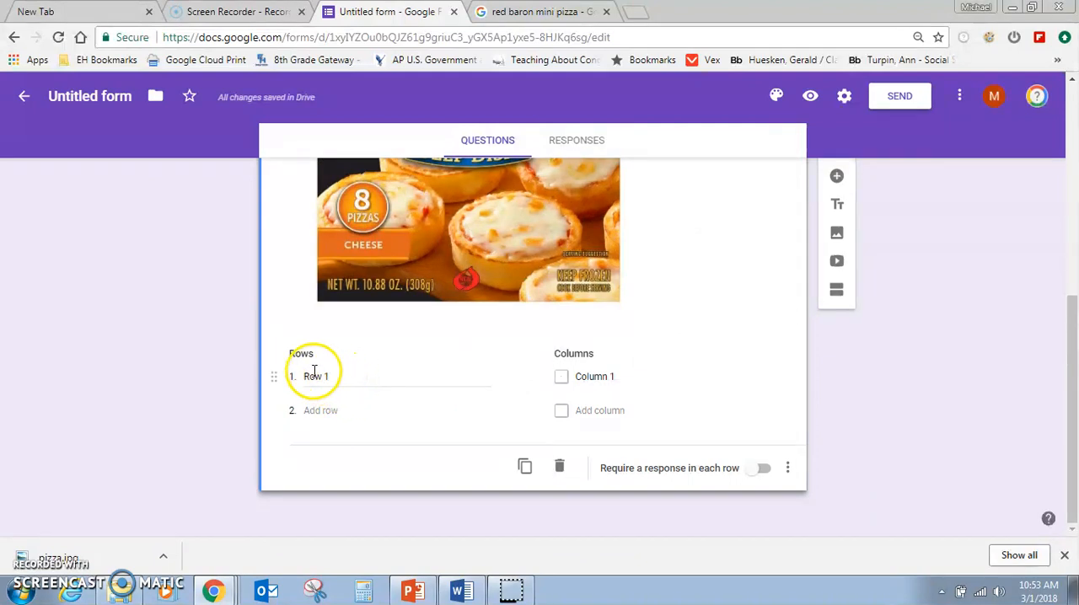
# Enter five price rows in the Red Baron grid: $0.75, $1.00, $1.25, $1.50 and $1.75.
pyautogui.click(358, 379)
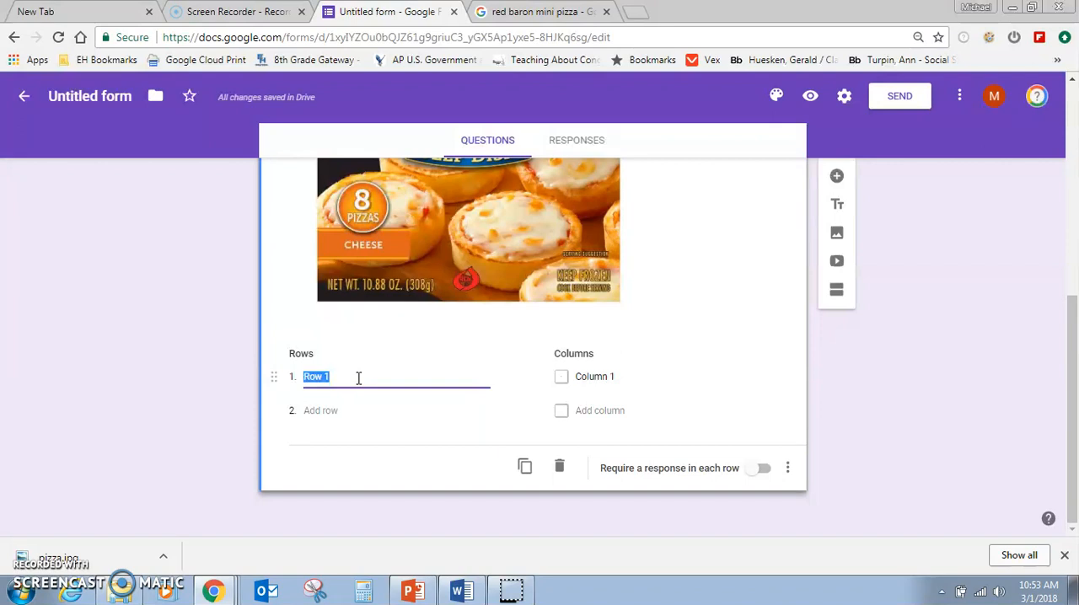
pyautogui.write('$0.75')
pyautogui.press('Return')
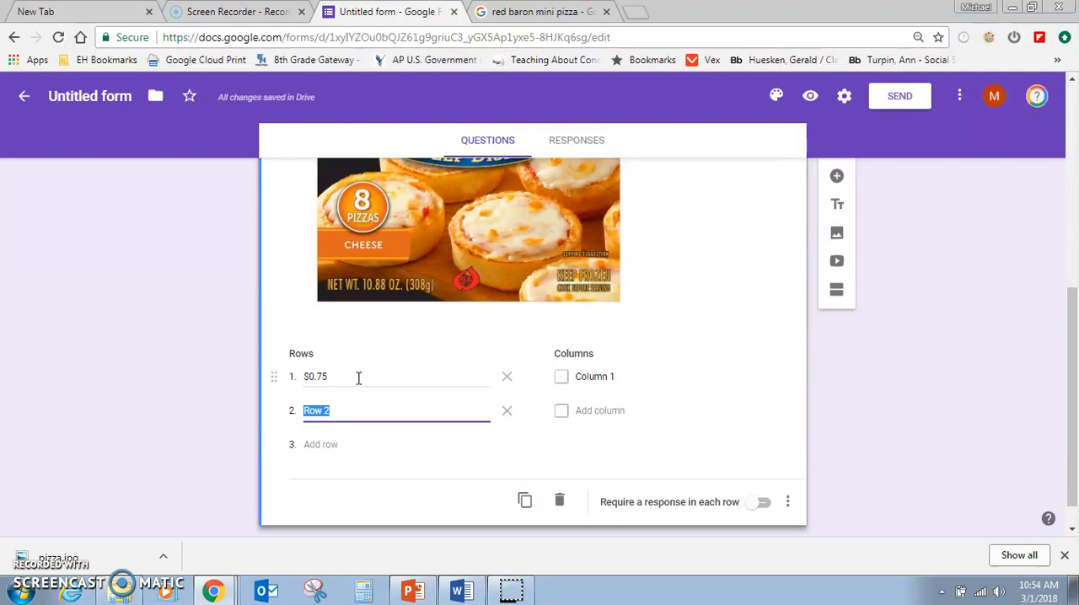
pyautogui.write('$1.00')
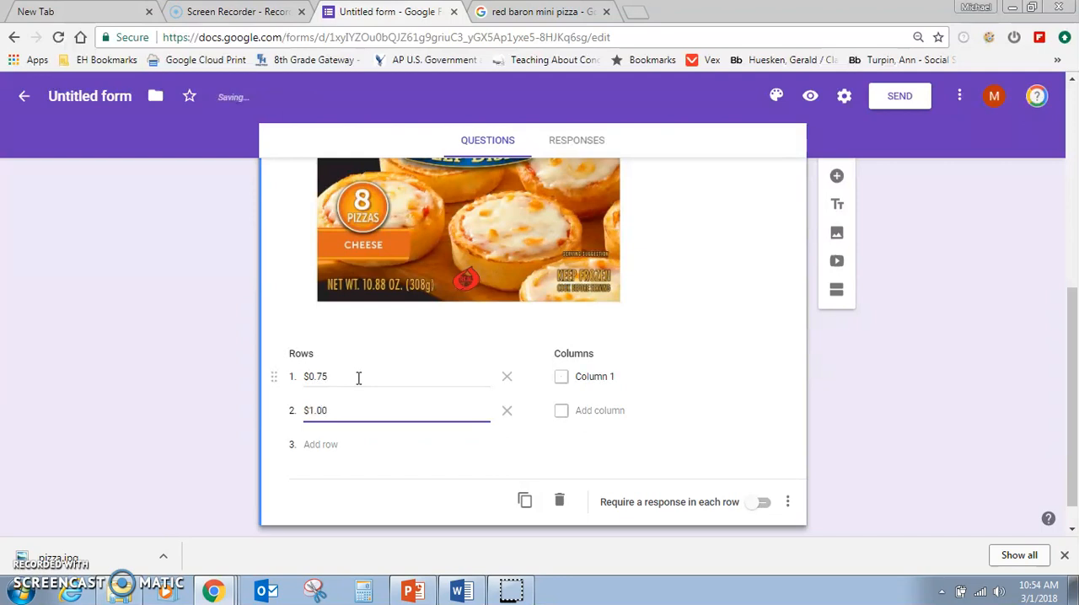
pyautogui.press('Return')
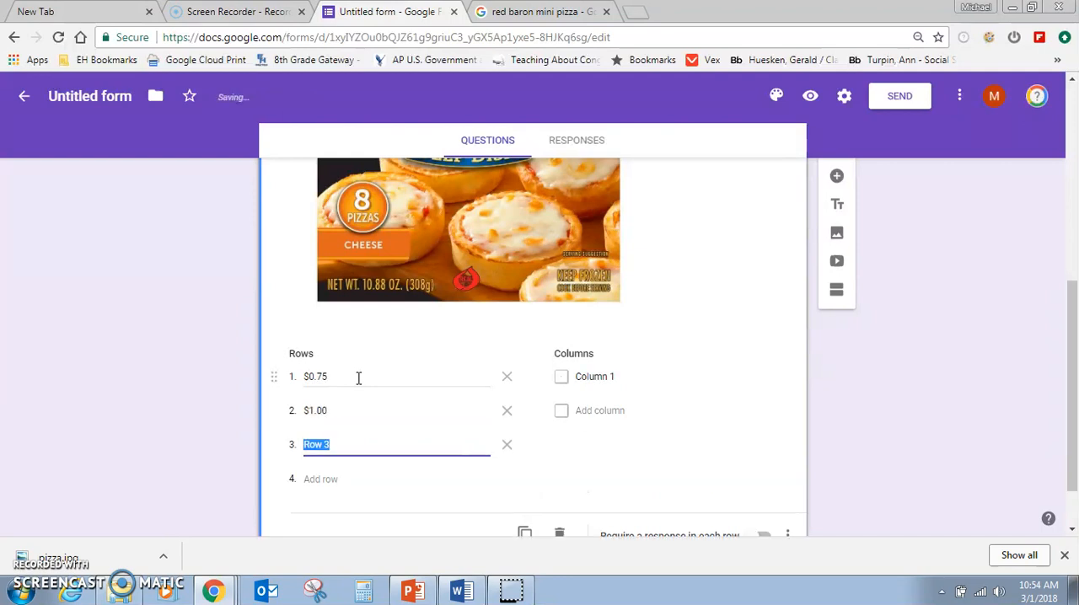
pyautogui.write('$1.25')
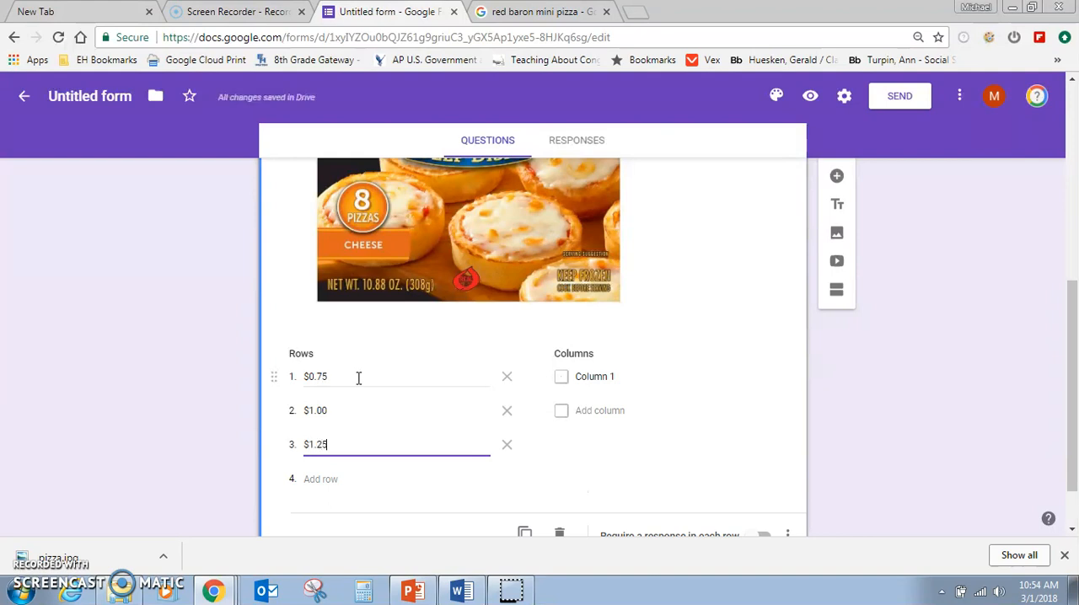
pyautogui.press('Return')
pyautogui.write('$1.50')
pyautogui.press('Return')
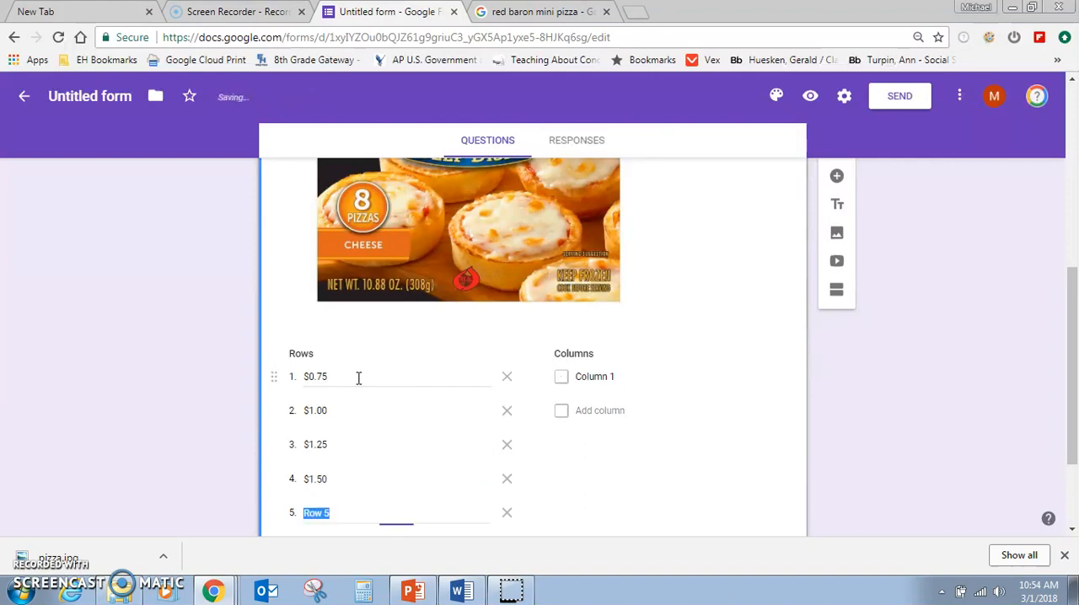
pyautogui.write('$1.75')
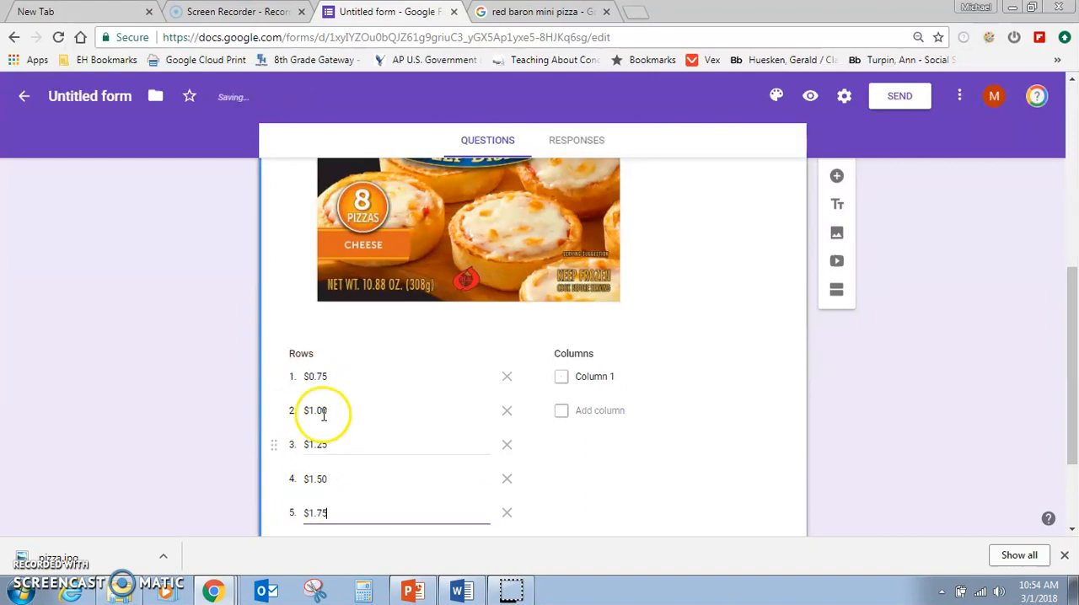
# Label the grid's first column "Yes, I would buy one at this price".
pyautogui.click(594, 378)
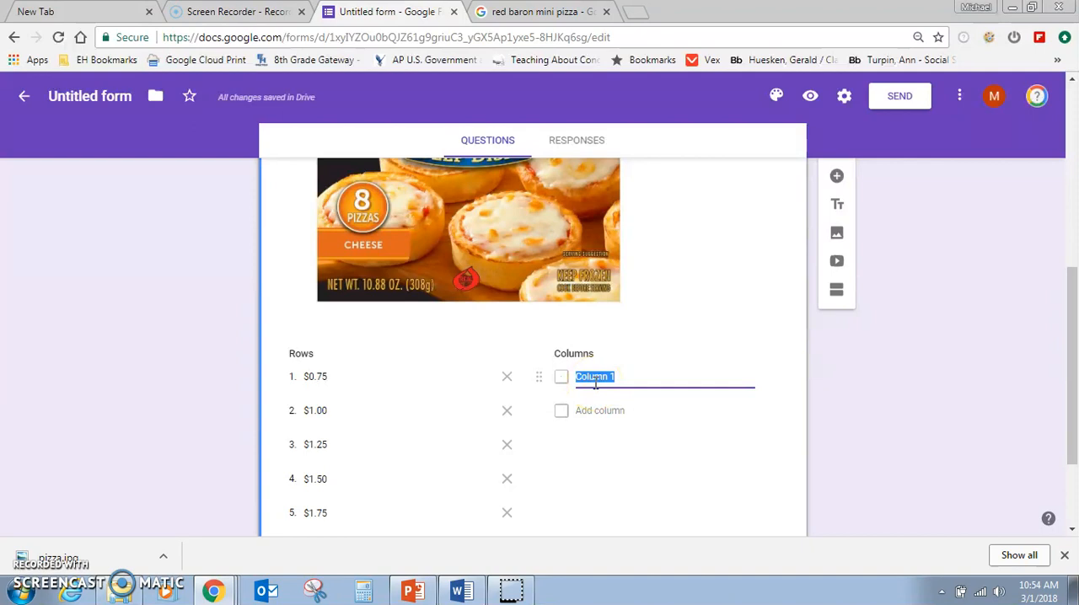
pyautogui.write('Yes, I would buy')
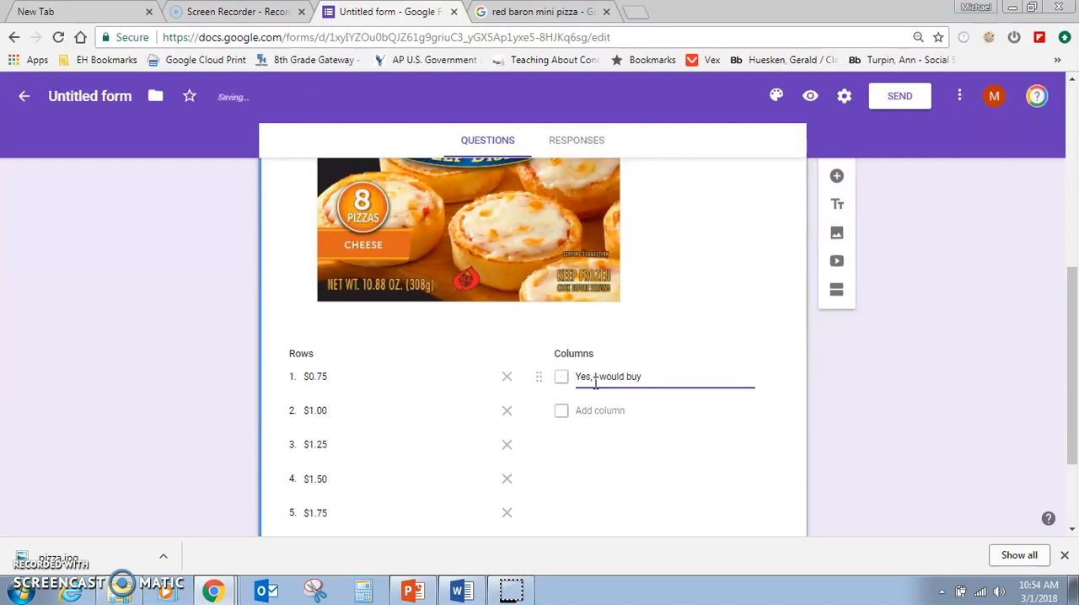
pyautogui.write(' one at this price')
pyautogui.click(530, 432)
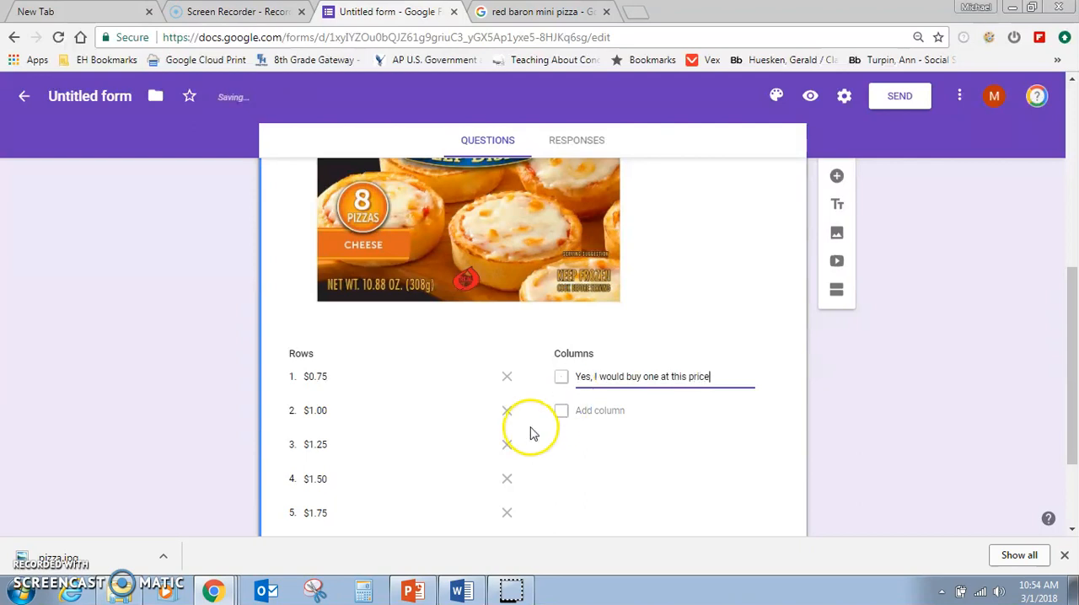
# Add a new blank multiple-choice question below the Red Baron price grid.
pyautogui.scroll(-2, 531, 429)
pyautogui.scroll(2, 531, 431)
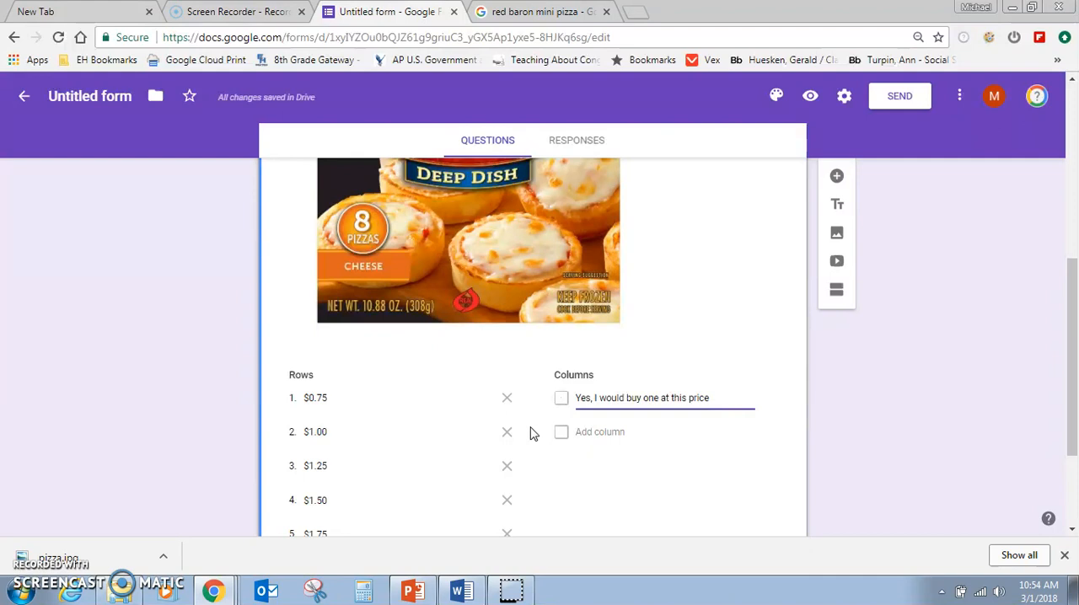
pyautogui.scroll(-1, 532, 434)
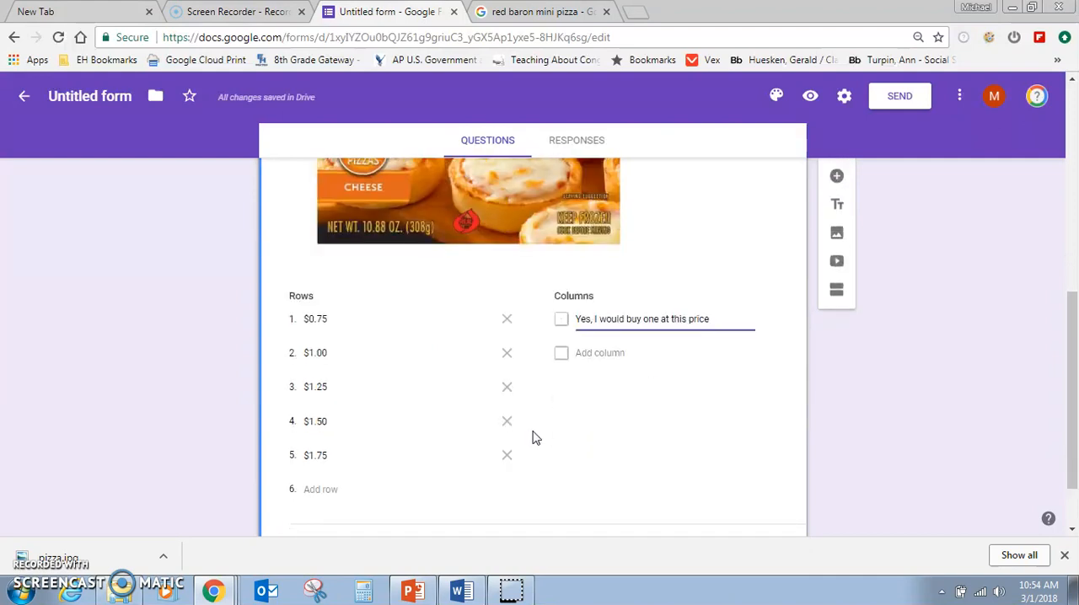
pyautogui.scroll(1, 533, 437)
pyautogui.scroll(3, 533, 437)
pyautogui.click(517, 323)
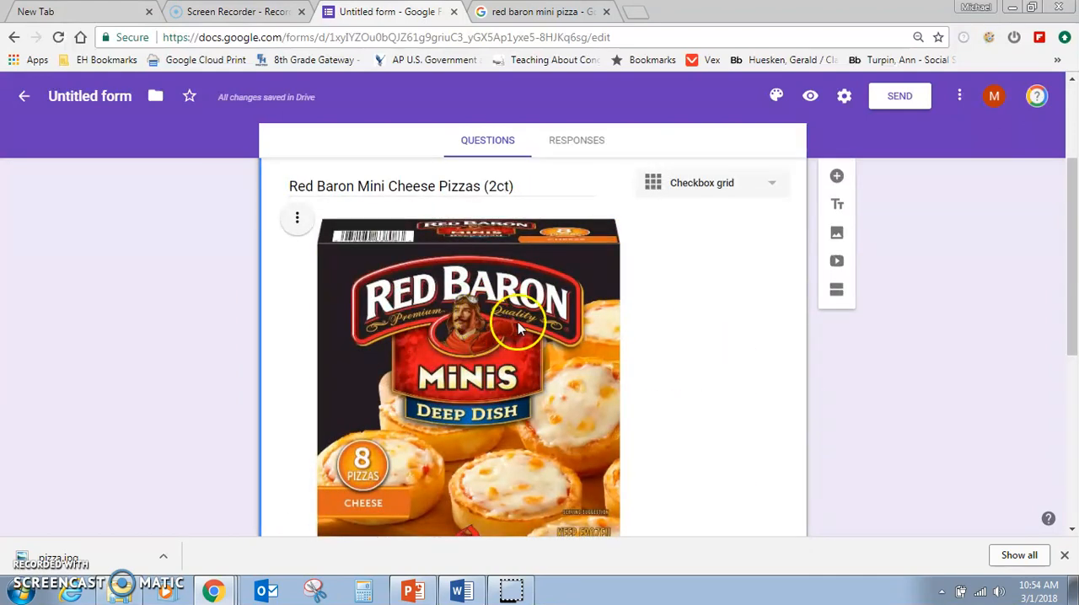
pyautogui.scroll(-5, 592, 362)
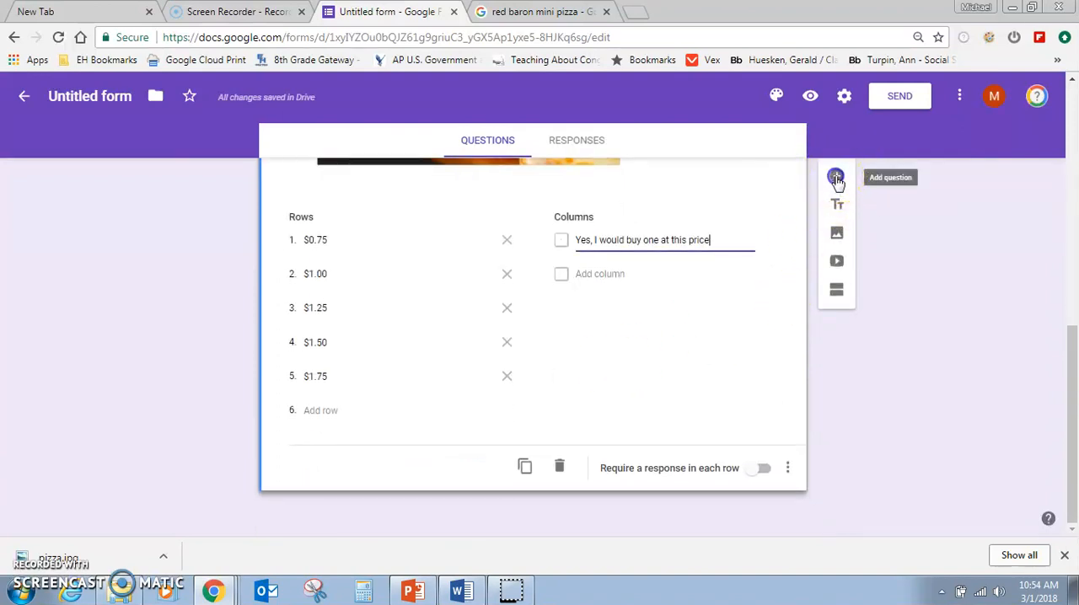
pyautogui.click(836, 177)
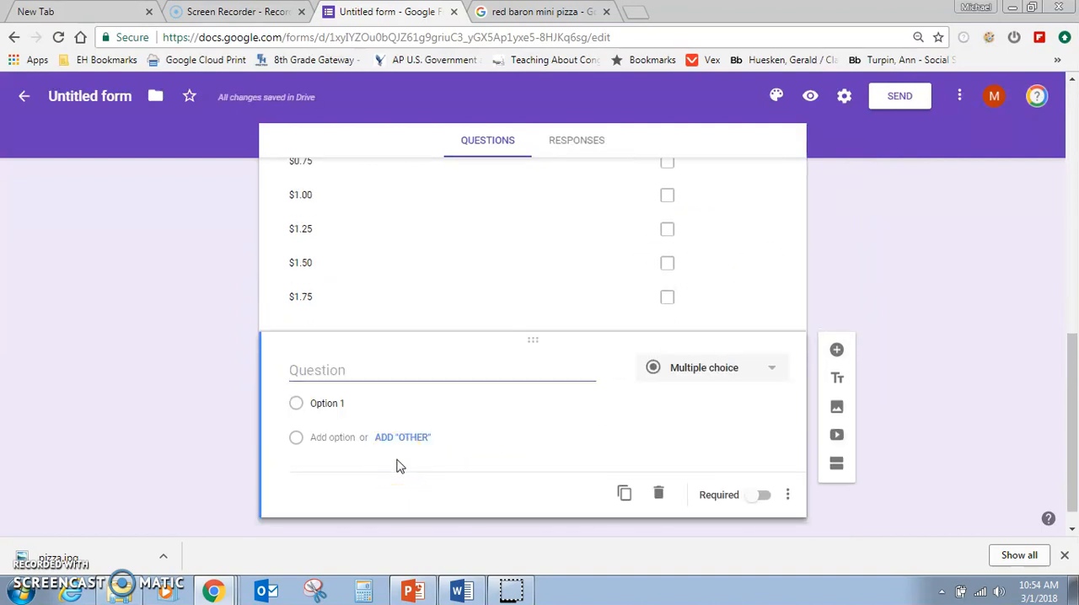
pyautogui.click(403, 455)
# Preview the form and try the price grid by ticking the $0.75 and $1.00 rows.
pyautogui.scroll(3, 422, 438)
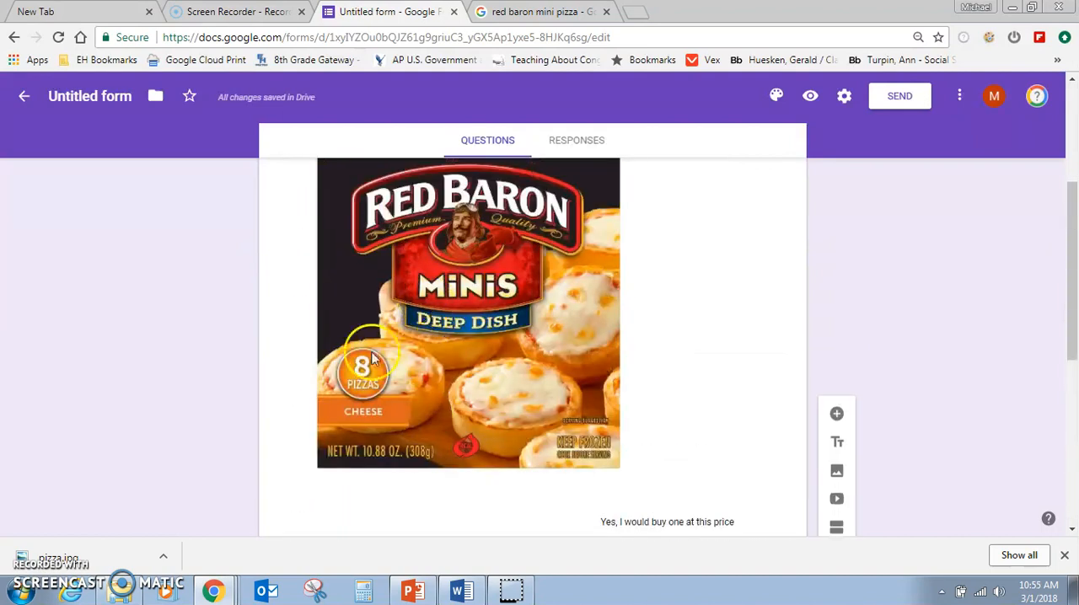
pyautogui.scroll(-1, 445, 357)
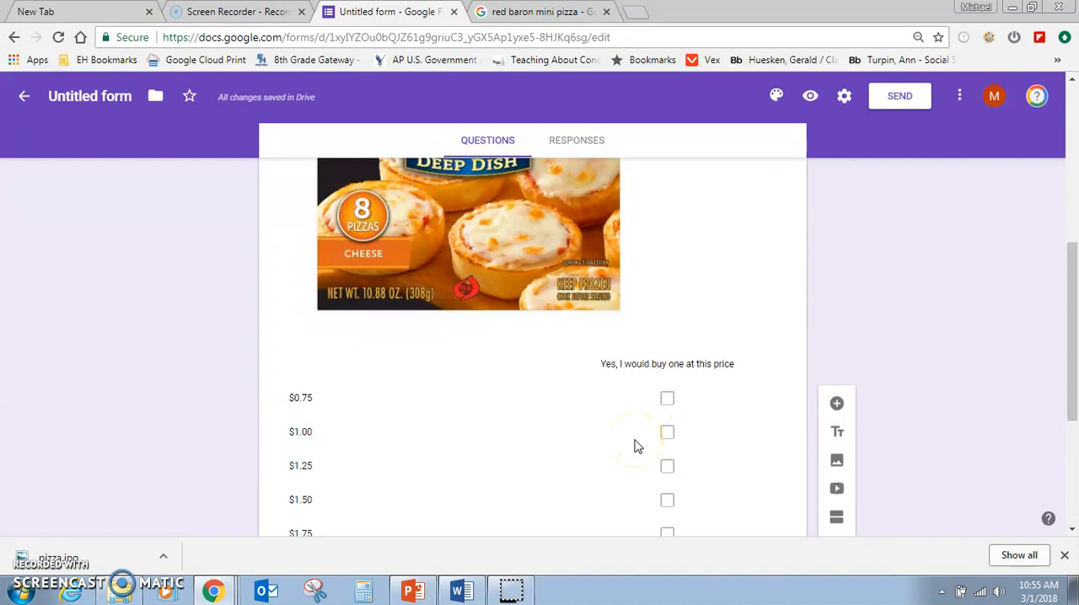
pyautogui.click(812, 99)
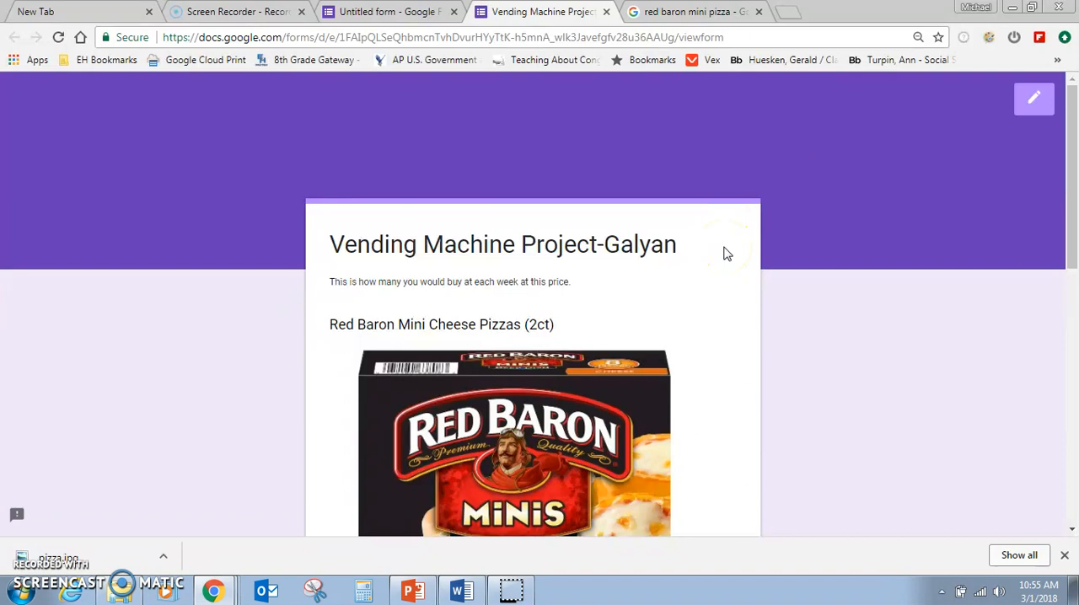
pyautogui.scroll(-5, 726, 254)
pyautogui.click(626, 268)
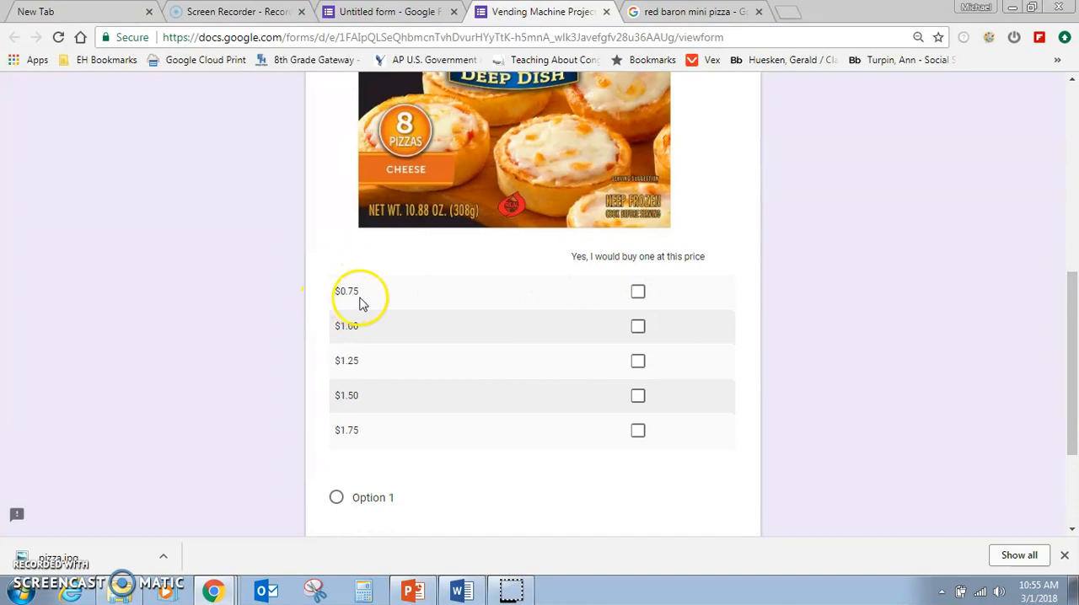
pyautogui.click(638, 297)
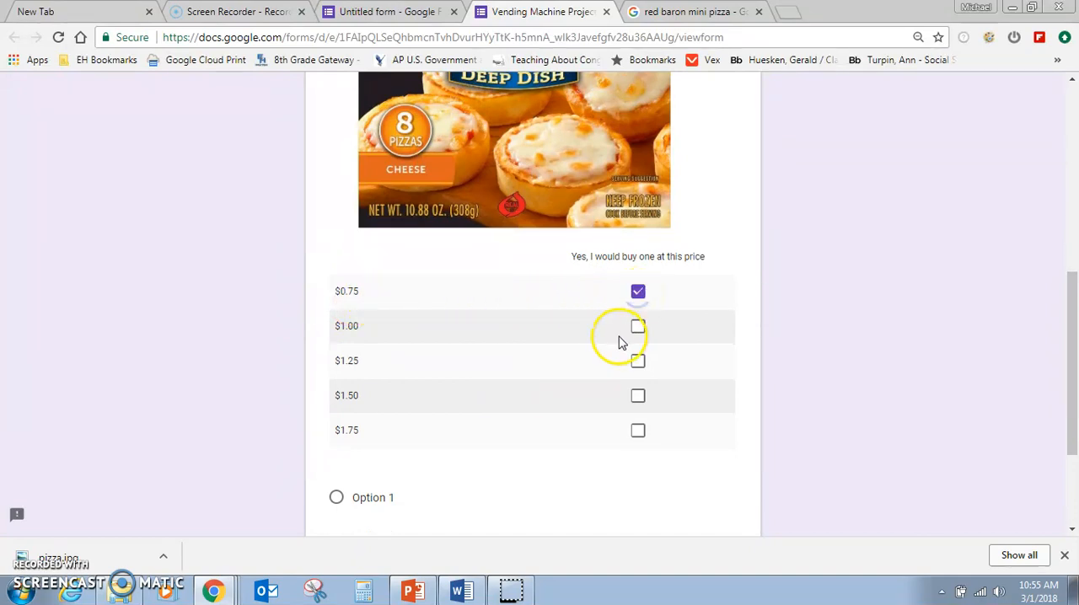
pyautogui.click(637, 329)
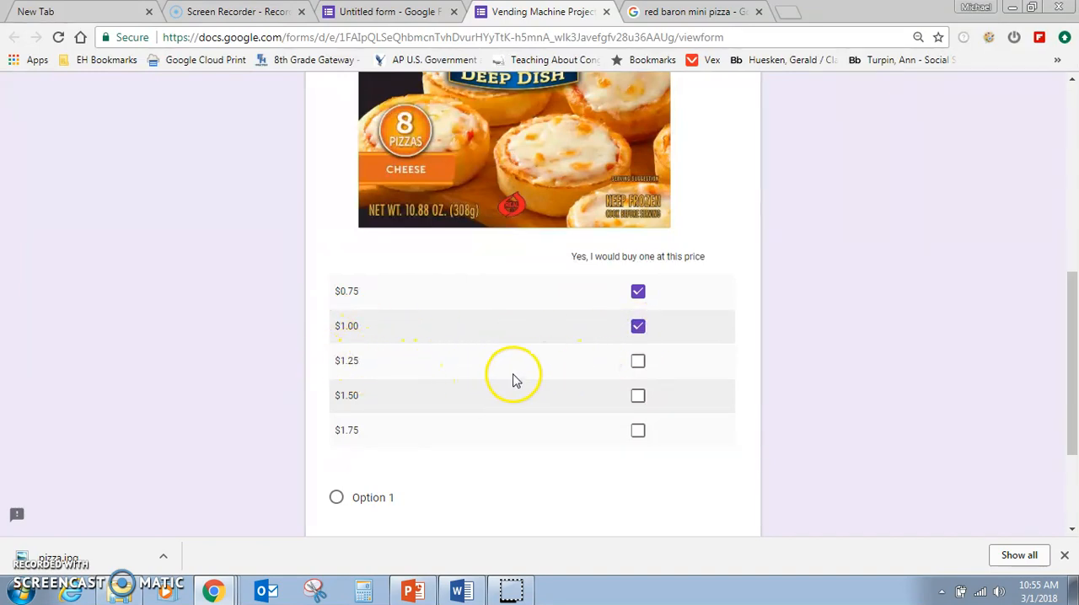
# Look over the previewed form, discard the trial response, and close the preview and pizza image search tabs.
pyautogui.scroll(-2, 594, 414)
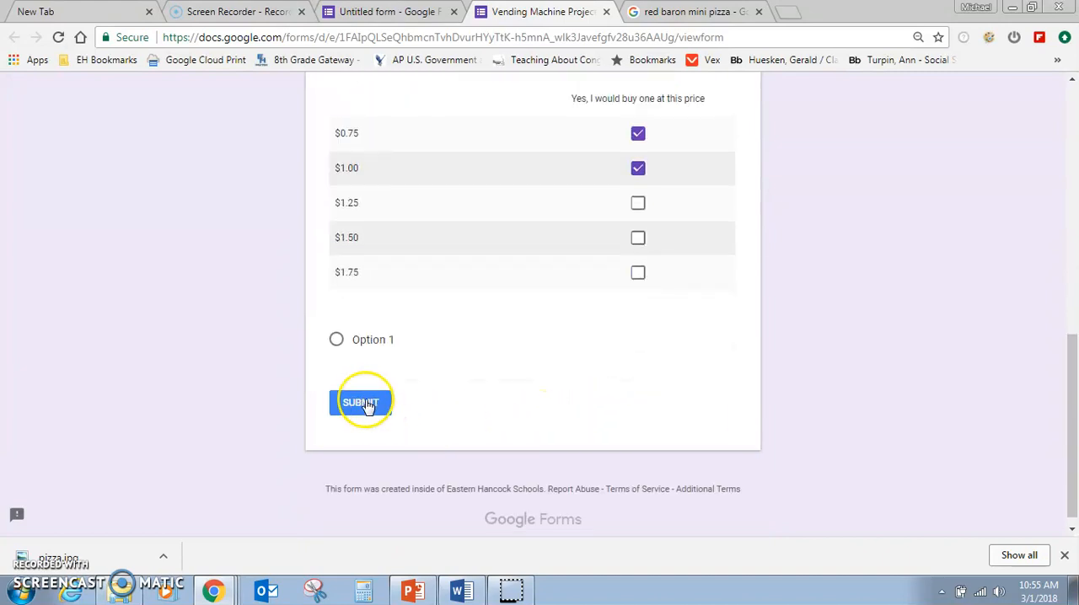
pyautogui.scroll(1, 532, 398)
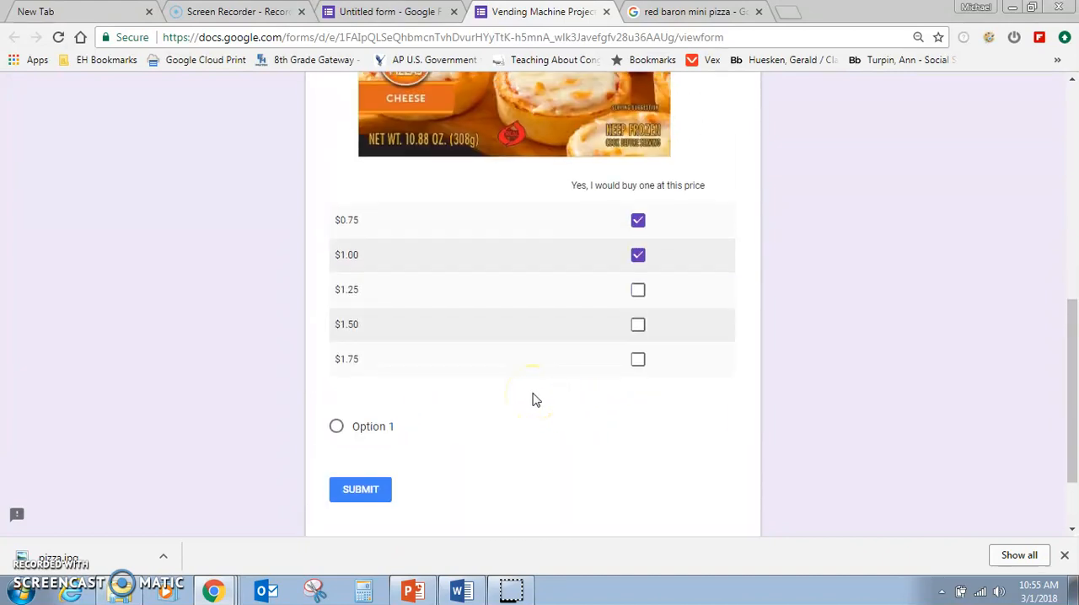
pyautogui.scroll(5, 532, 398)
pyautogui.scroll(-3, 533, 398)
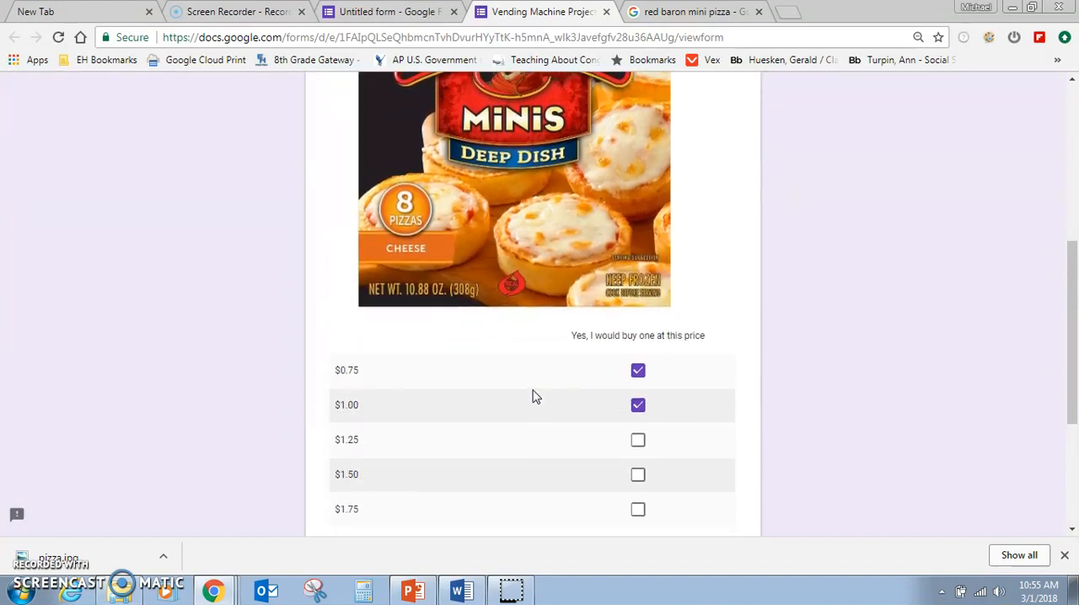
pyautogui.scroll(3, 533, 396)
pyautogui.scroll(-4, 500, 299)
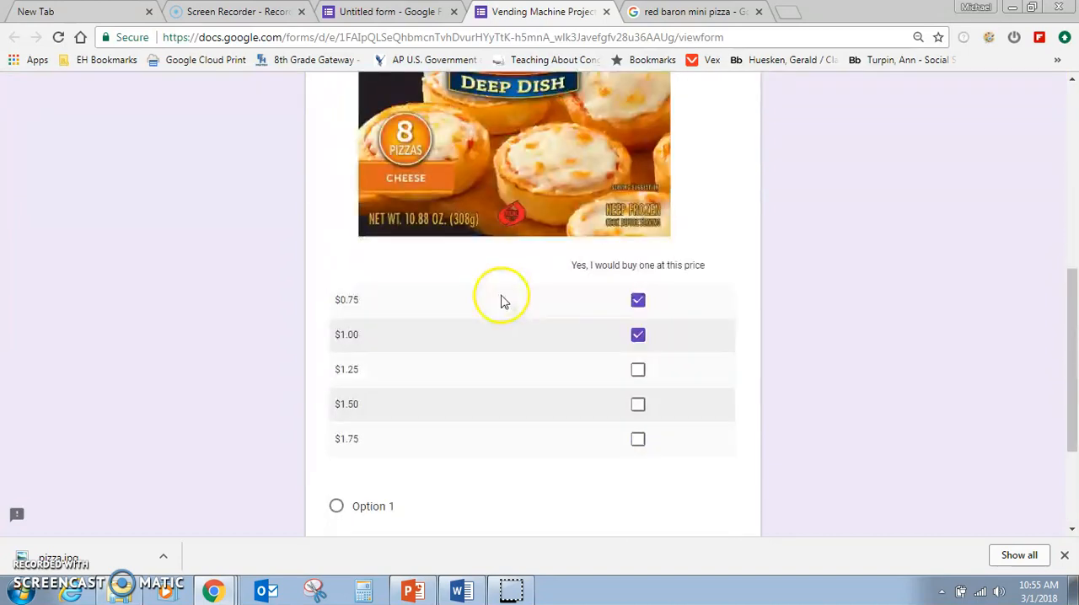
pyautogui.scroll(5, 457, 428)
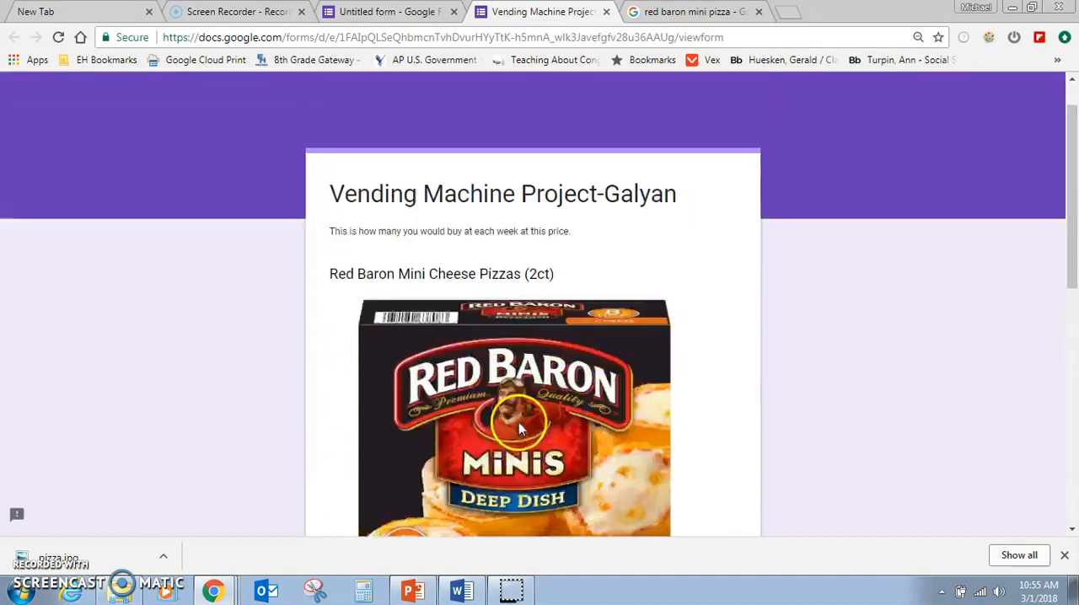
pyautogui.click(606, 11)
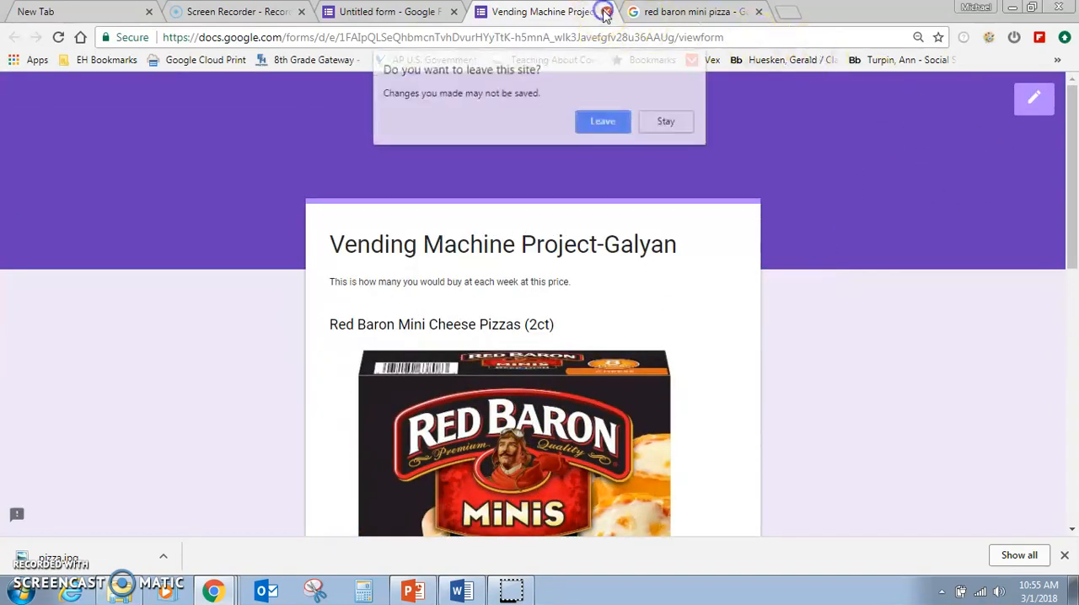
pyautogui.click(600, 112)
pyautogui.click(607, 11)
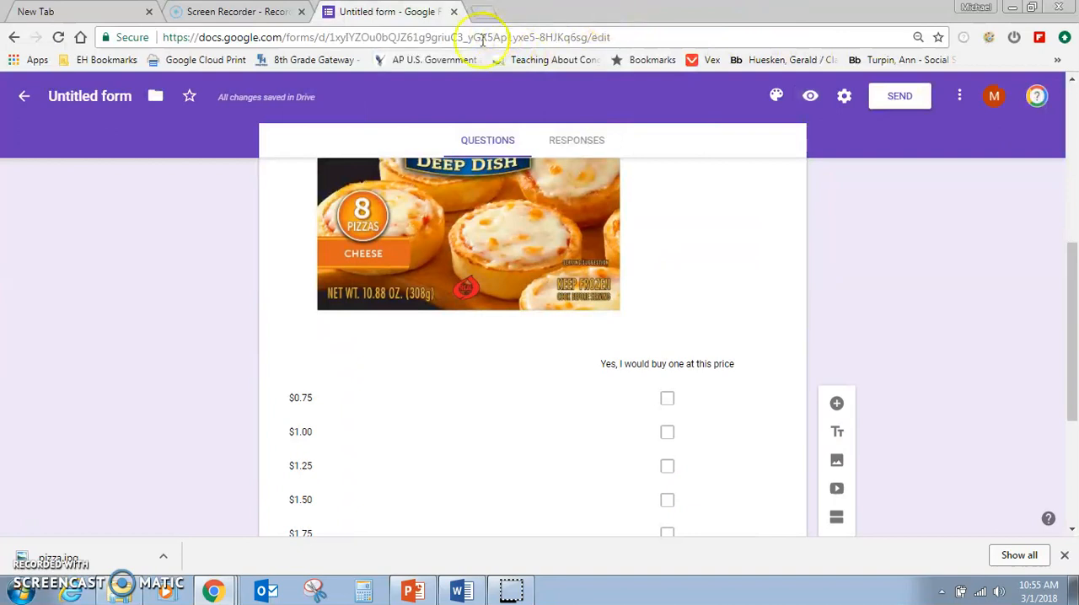
# Open the form's sharing settings for adding collaborators.
pyautogui.scroll(4, 509, 310)
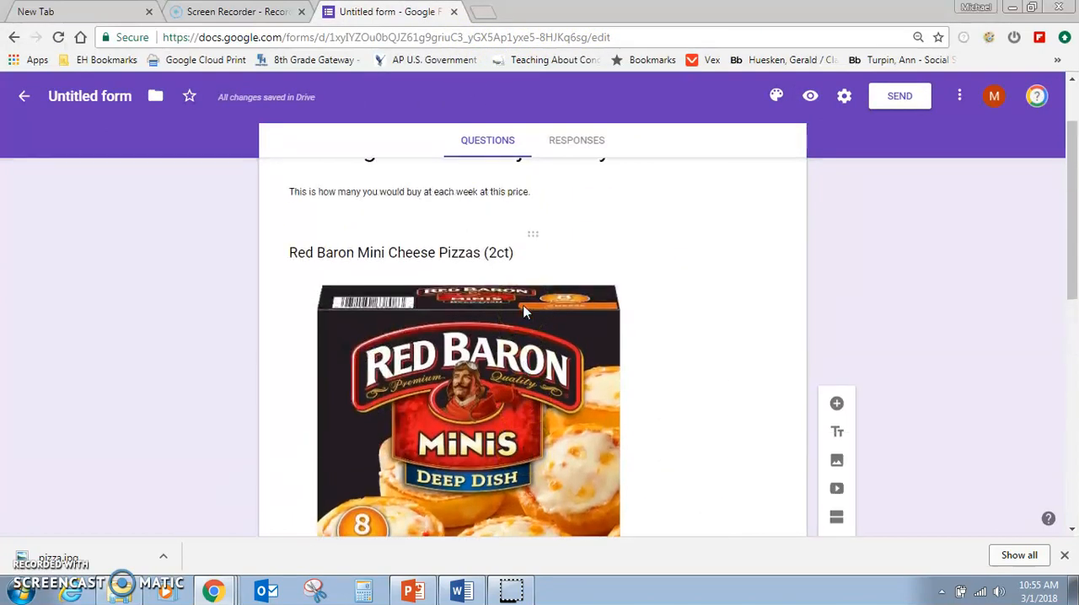
pyautogui.scroll(-1, 522, 310)
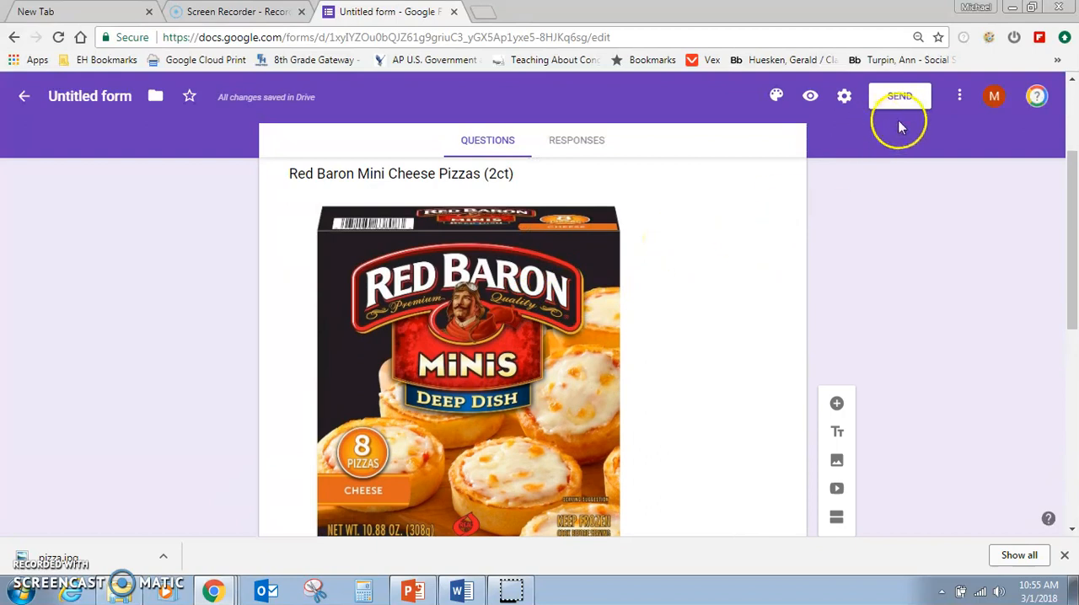
pyautogui.click(961, 99)
pyautogui.click(948, 306)
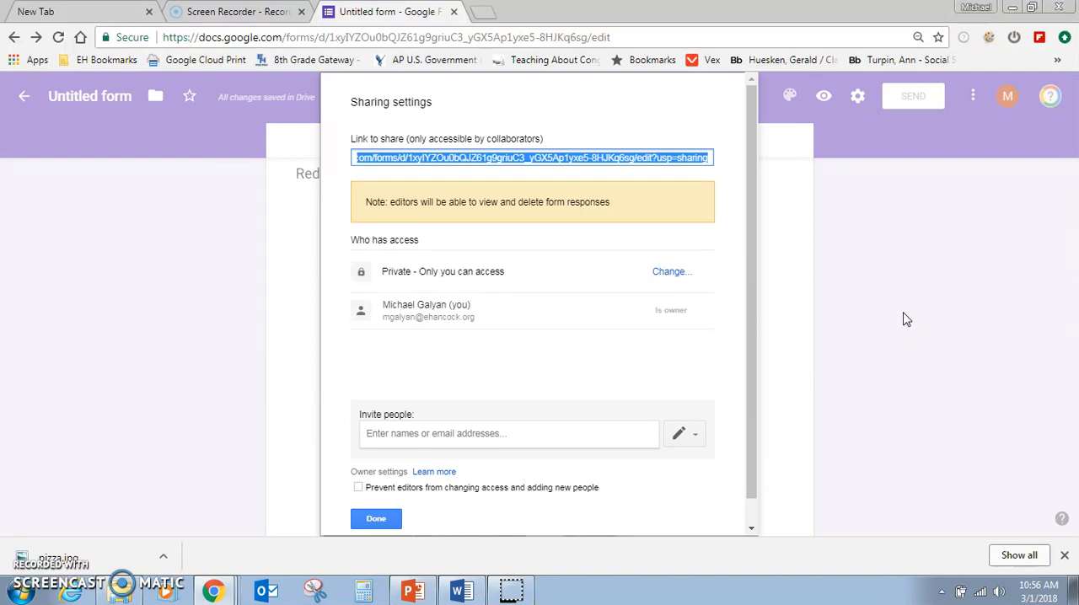
# Invite a collaborator to the form by entering their e-mail address, send the invitation with notification, and finish the sharing settings.
pyautogui.click(490, 434)
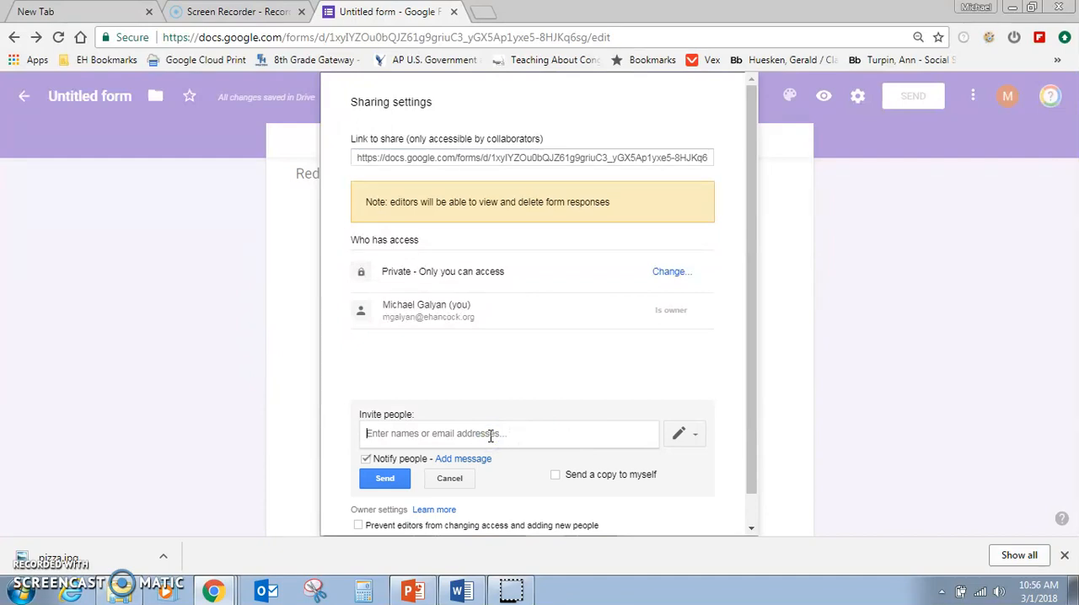
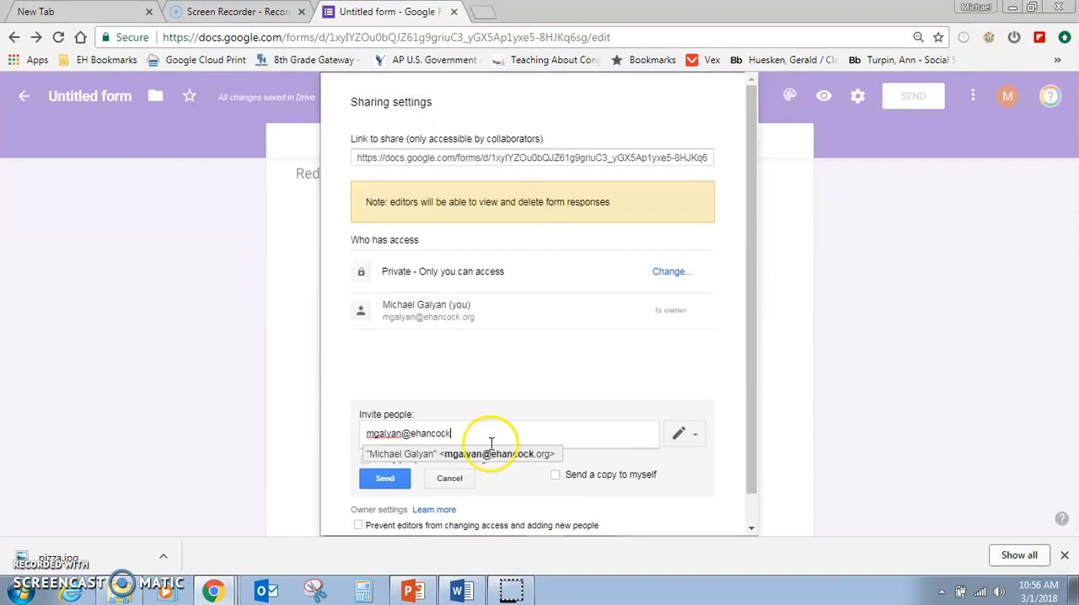
pyautogui.click(476, 454)
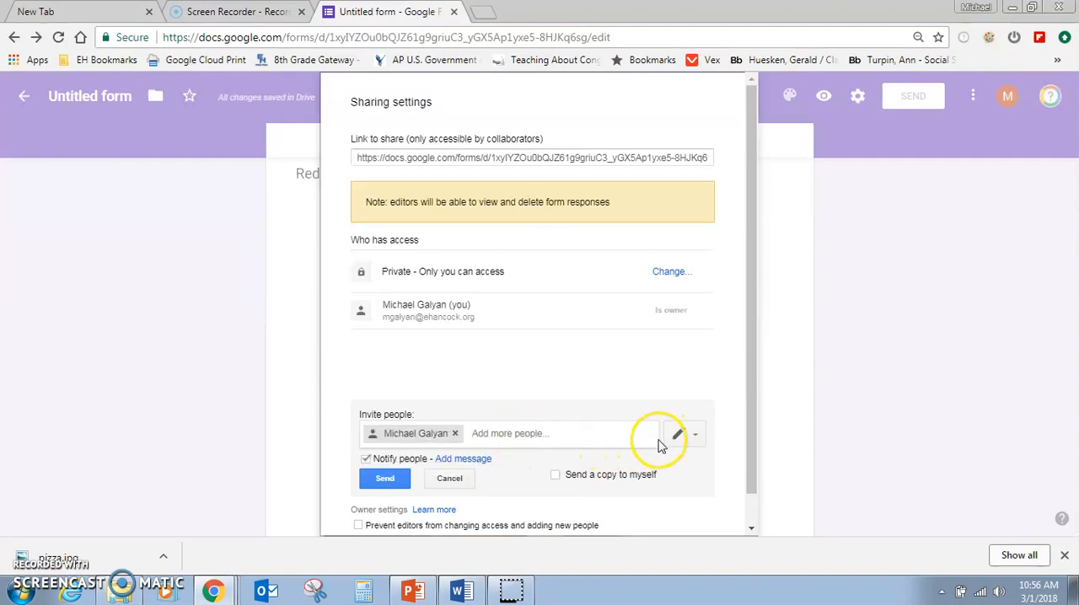
pyautogui.click(386, 479)
pyautogui.click(376, 518)
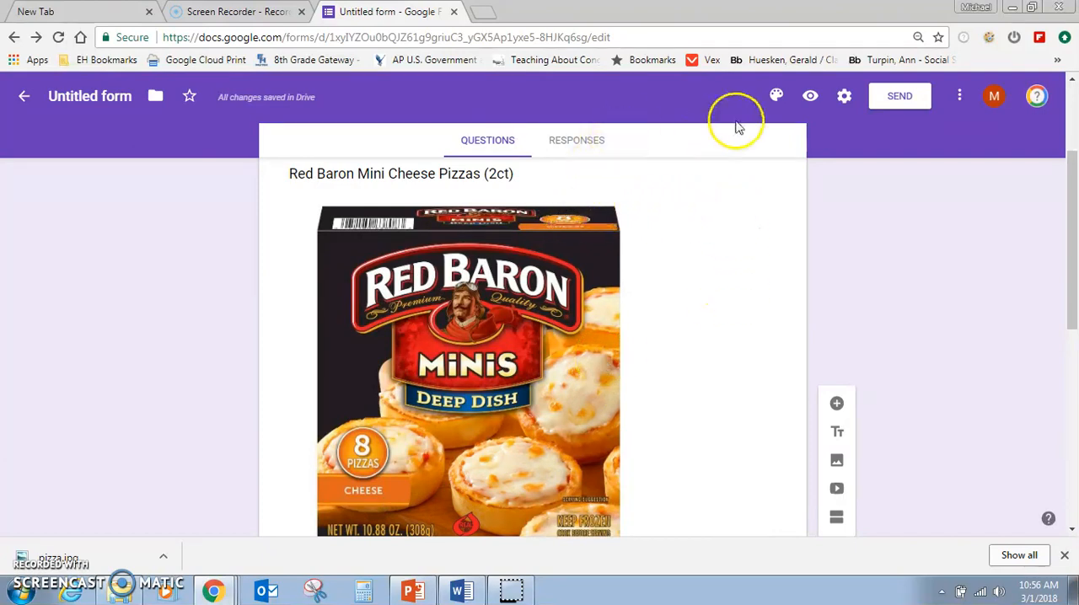
# Apply the guitar player photo from the Work and School themes as the form's header image.
pyautogui.click(775, 98)
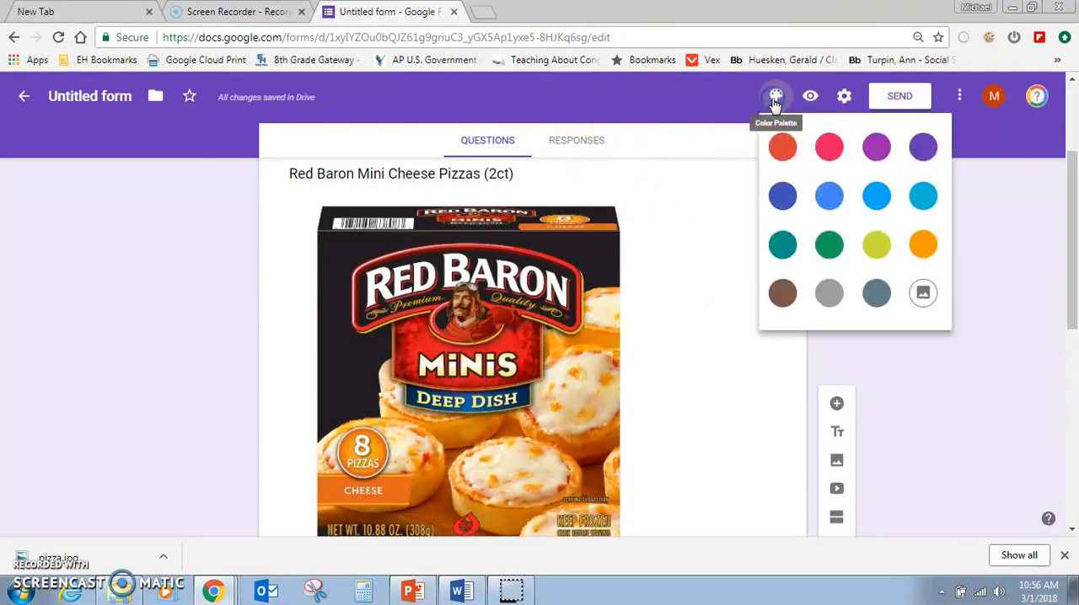
pyautogui.click(923, 295)
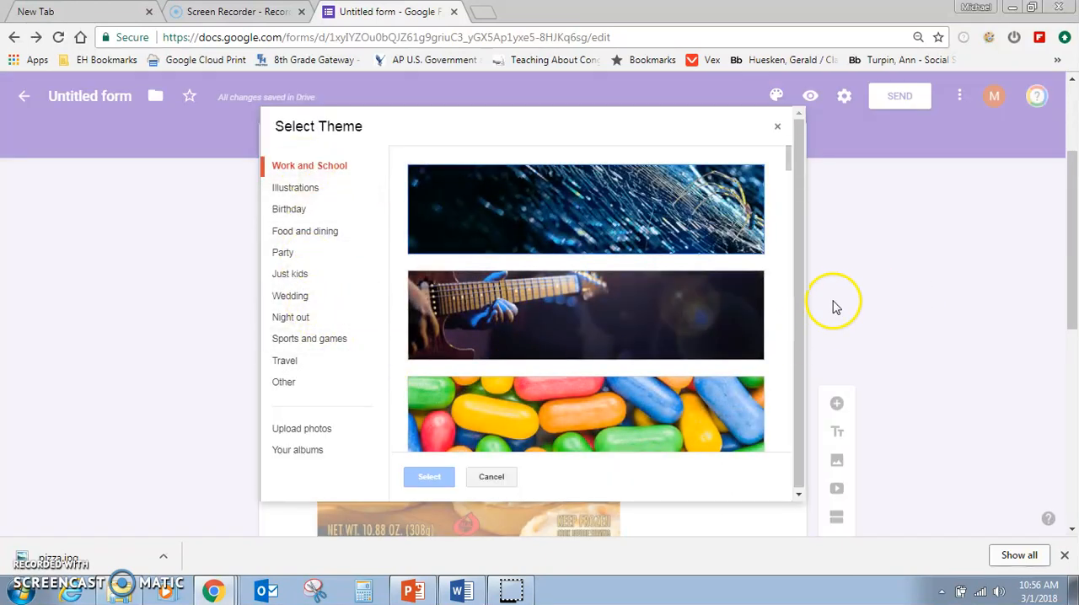
pyautogui.click(559, 309)
pyautogui.click(431, 480)
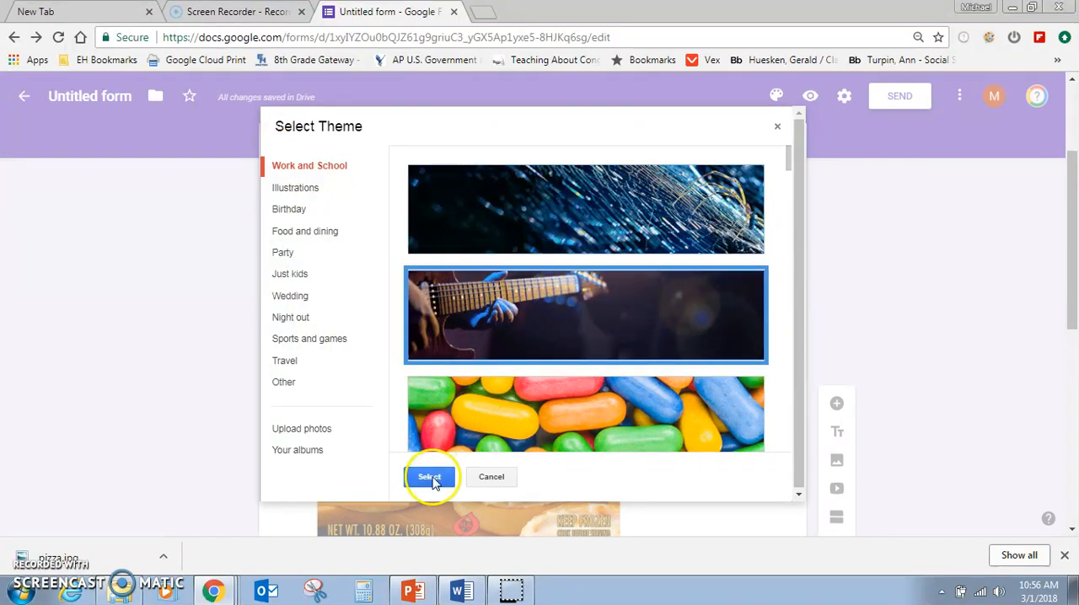